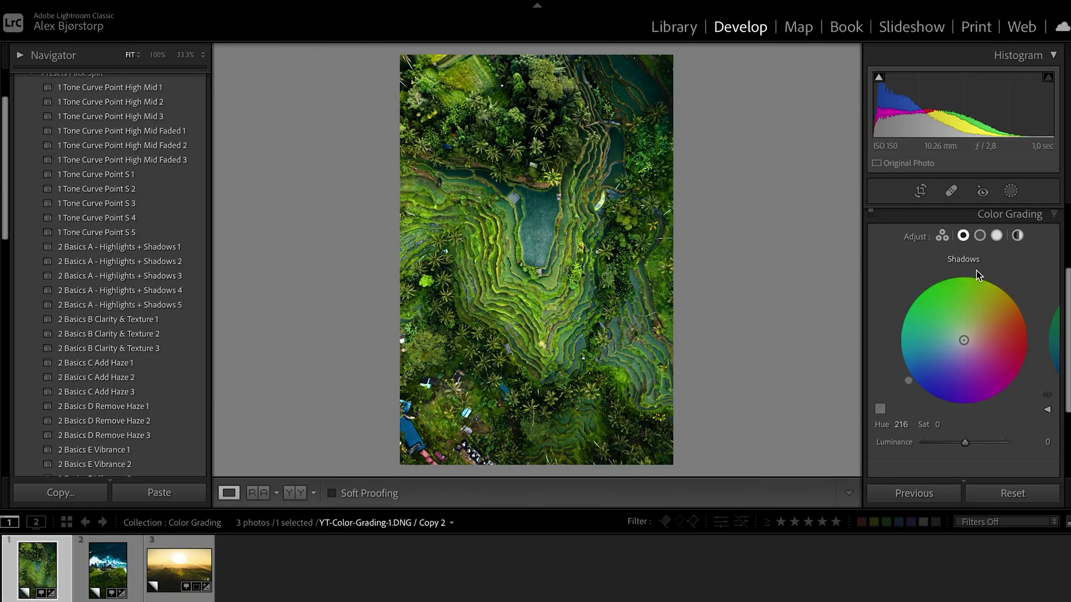
Step: Collapse and re-expand Color Grading to show the Shadows wheel for the rice-terrace photo
scroll(1032, 247, "up", 1)
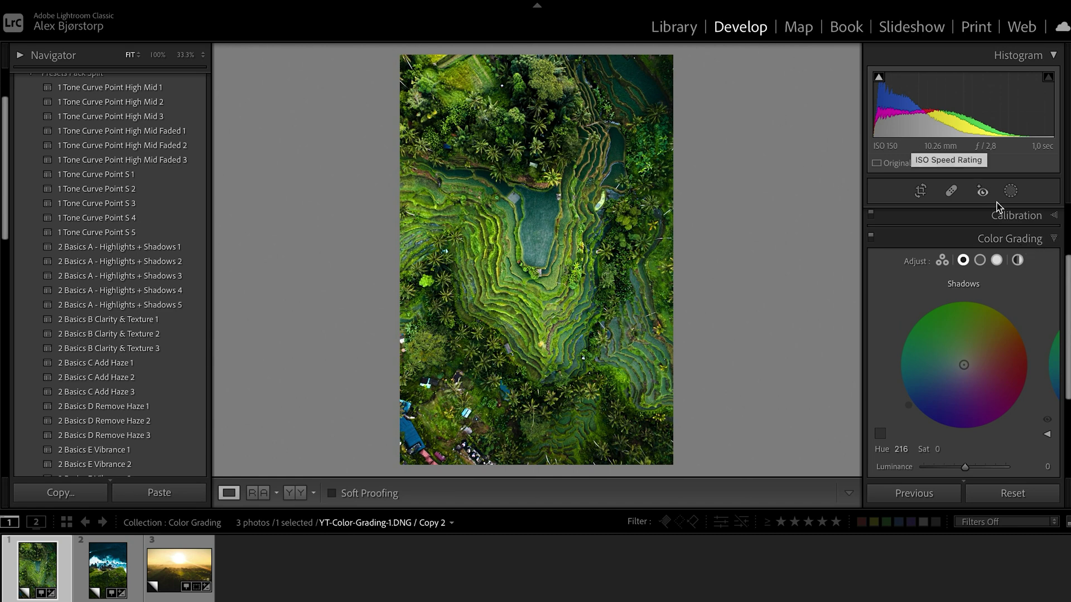
left_click(1013, 235)
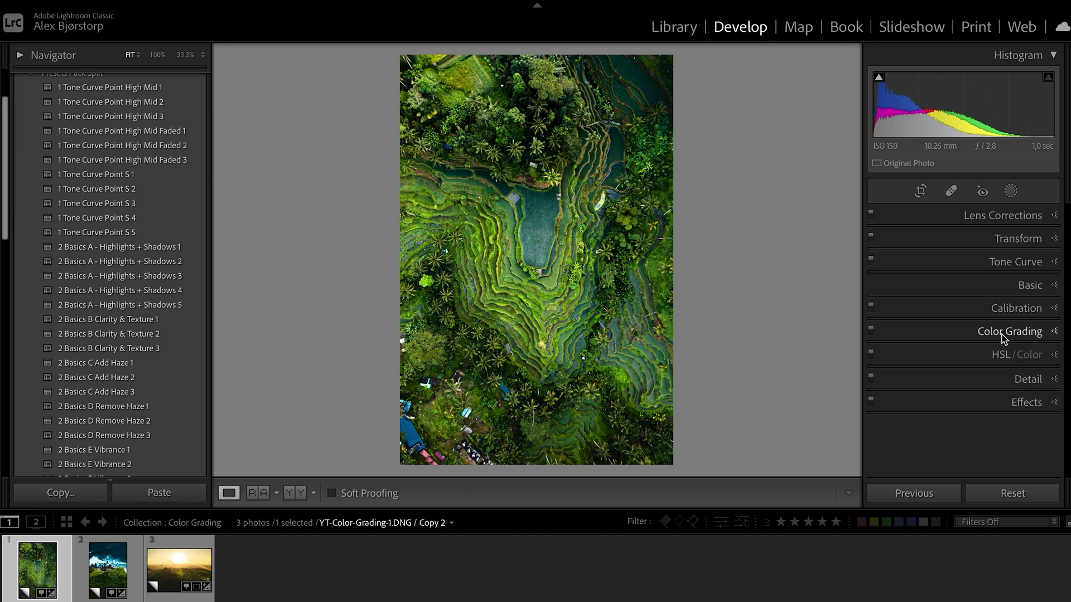
left_click(1026, 333)
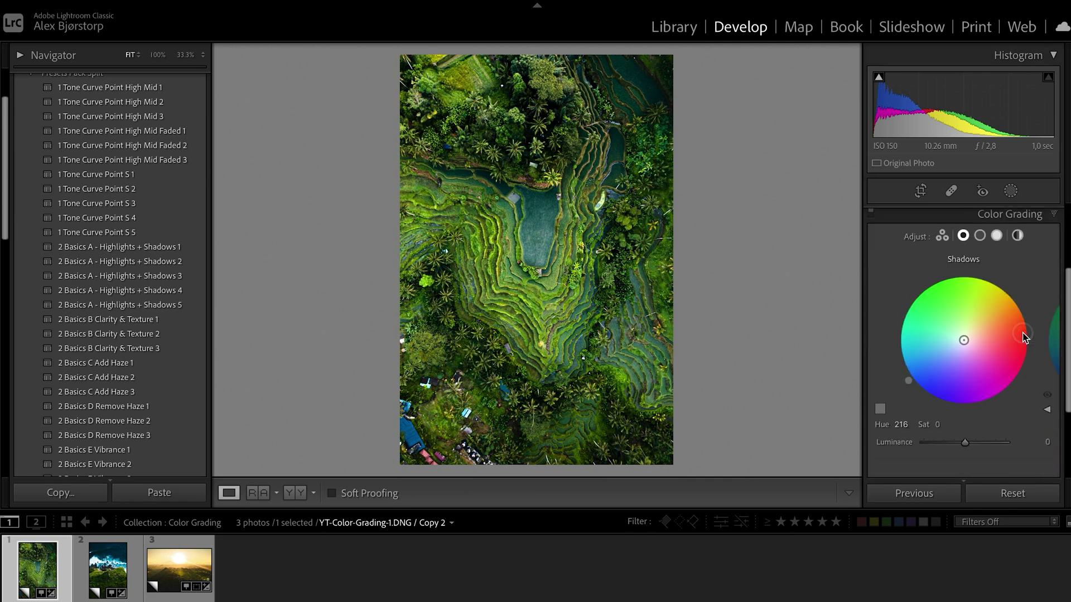
left_click(942, 235)
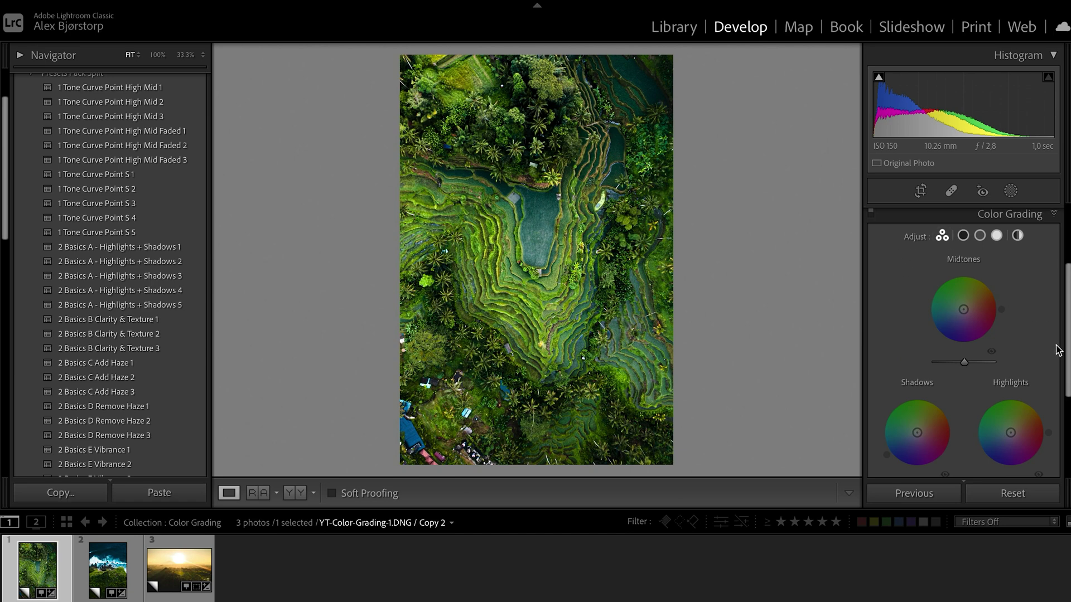
scroll(903, 318, "down", 2)
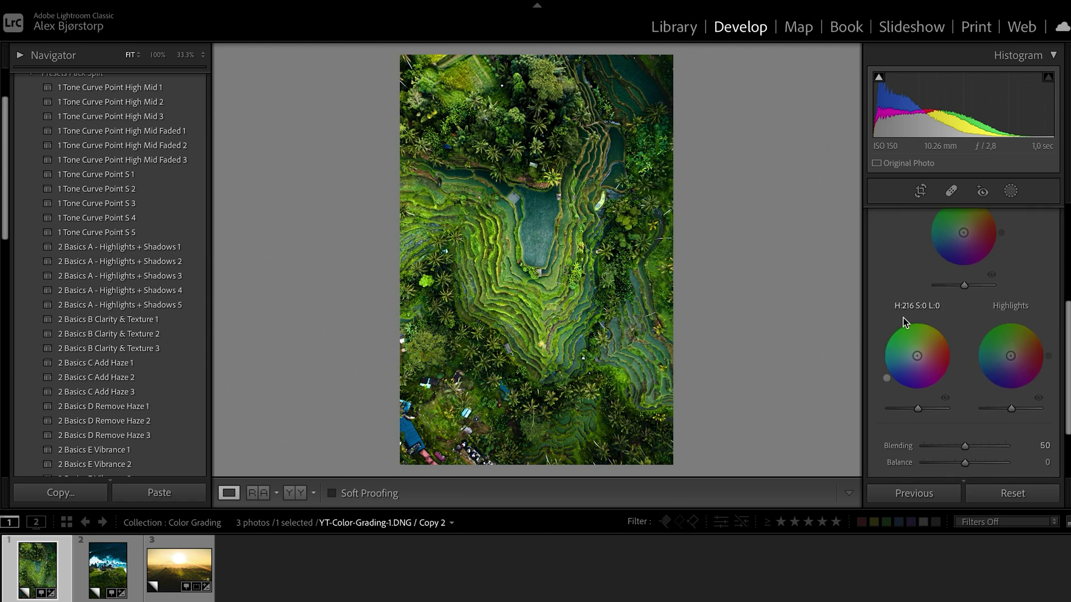
scroll(905, 323, "up", 2)
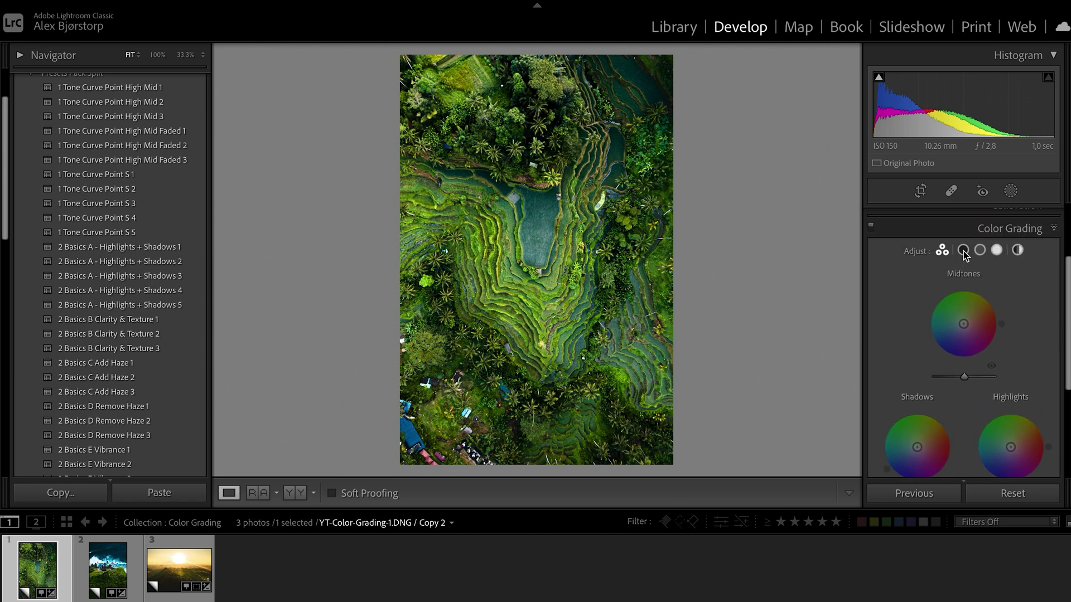
scroll(909, 304, "down", 2)
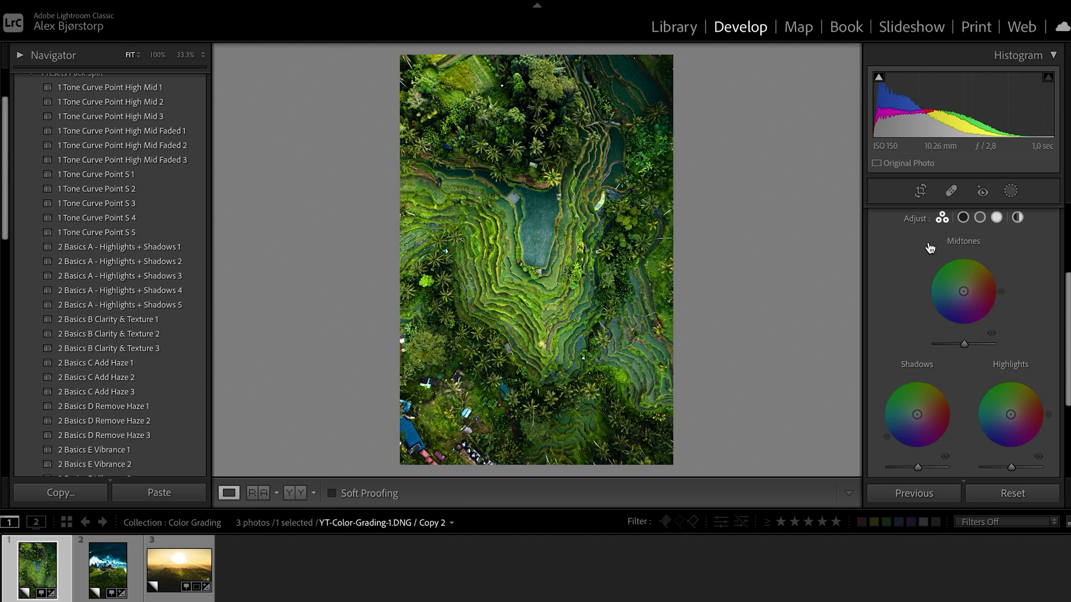
scroll(904, 261, "down", 3)
scroll(904, 261, "up", 5)
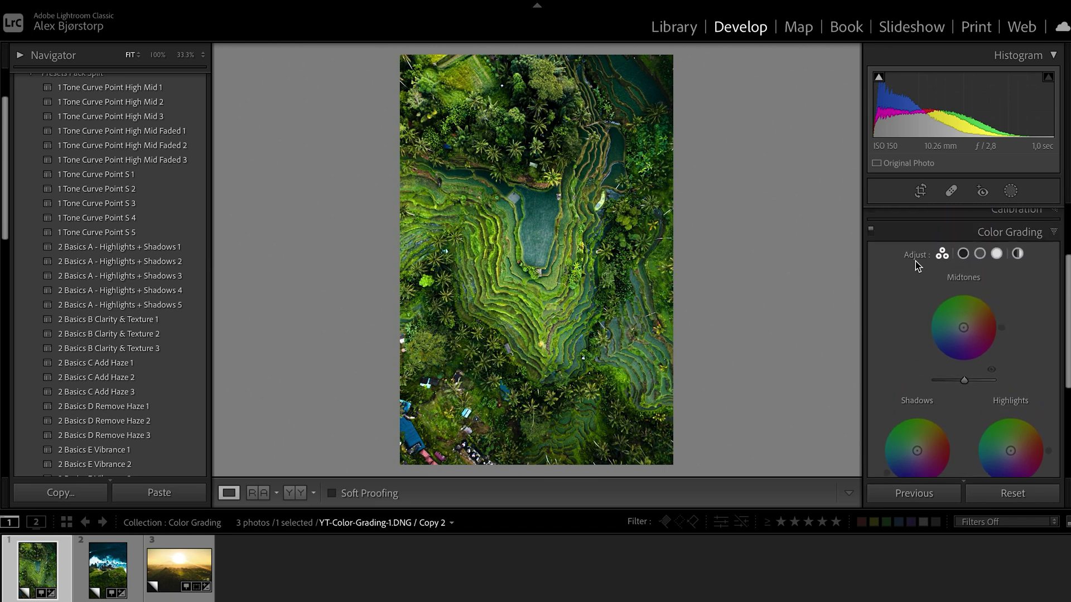
left_click(966, 253)
scroll(904, 299, "down", 1)
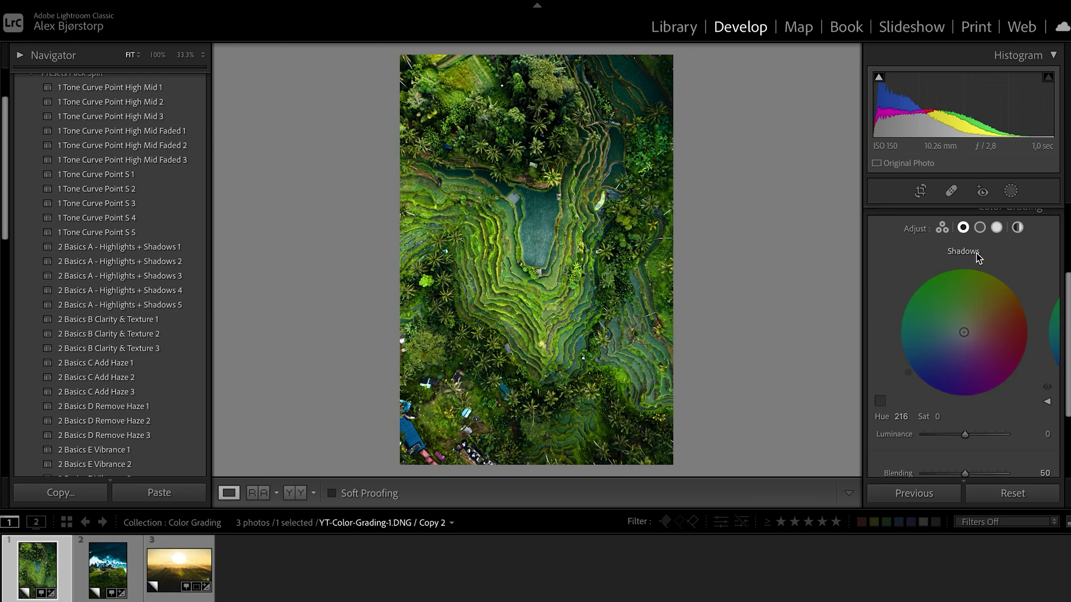
Step: Tint the shadows a subtle teal-blue at hue 201, saturation 10, then switch the grade off
left_click_drag(963, 332, 909, 352)
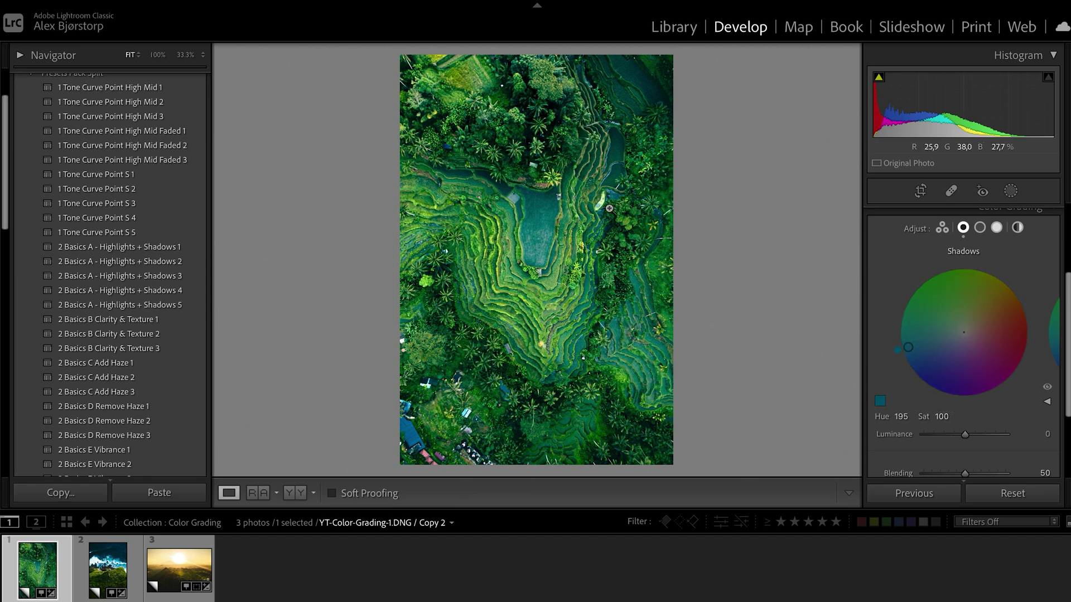
left_click_drag(909, 347, 872, 364)
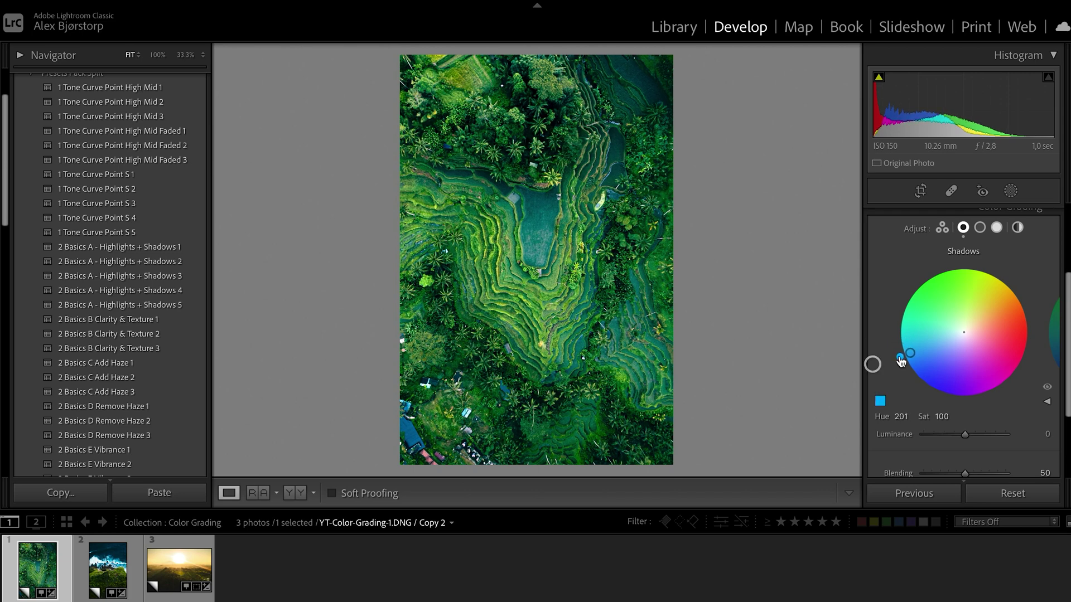
left_click_drag(915, 357, 958, 335)
scroll(891, 377, "up", 1)
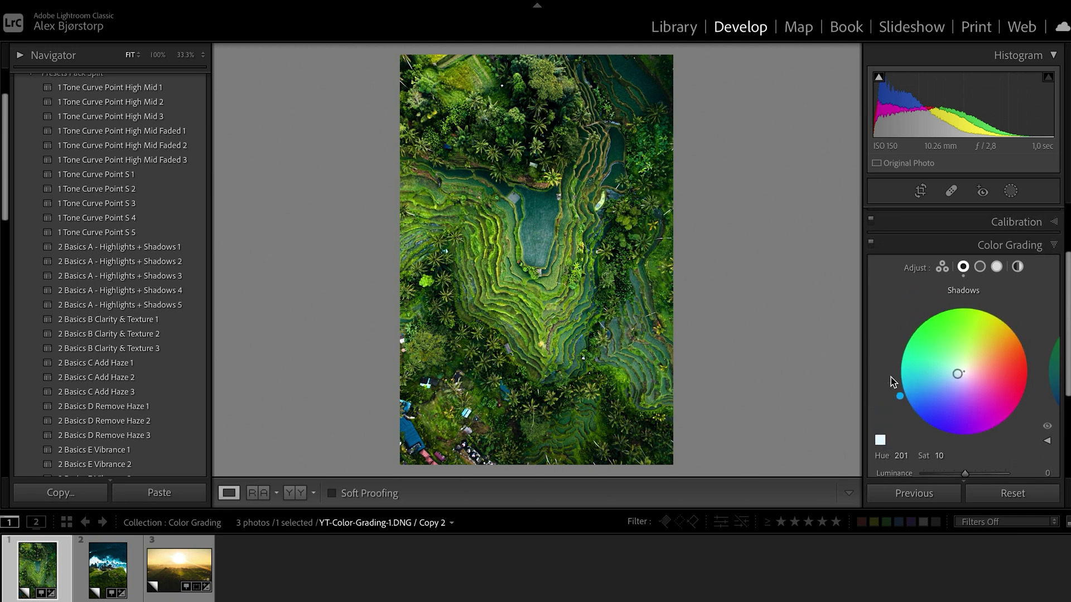
left_click(870, 247)
Step: Zoom the terraces to 100% and toggle the teal shadow grade on and off to compare
left_click(870, 247)
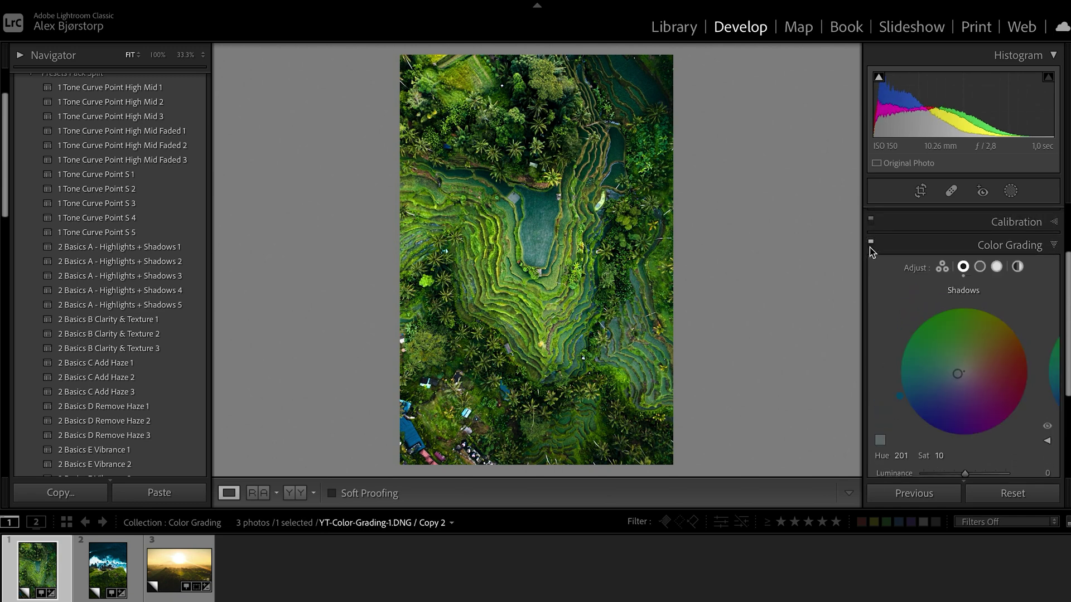
left_click(543, 317)
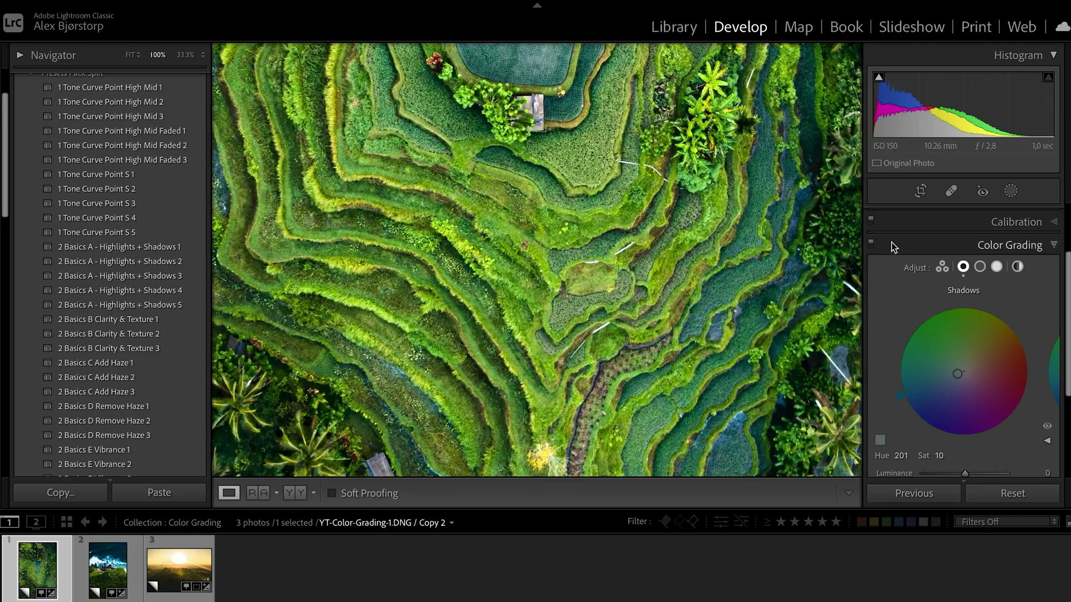
left_click(870, 244)
left_click(871, 245)
left_click(871, 246)
left_click(871, 245)
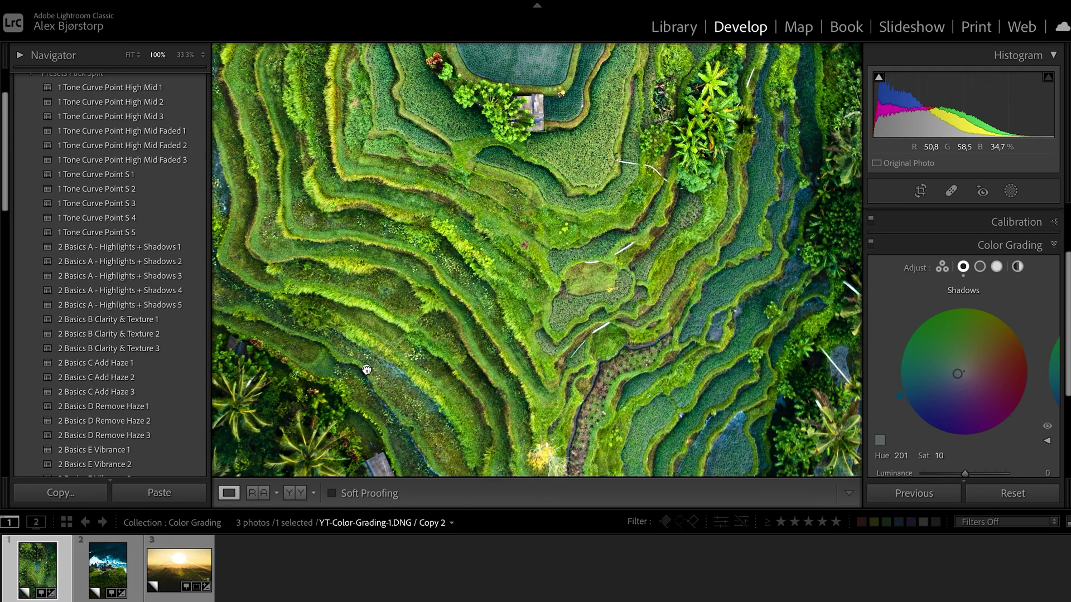
Step: Pan to the palm trees, compare the grade again, then return to Fit on the Midtones wheel
left_click_drag(367, 369, 648, 198)
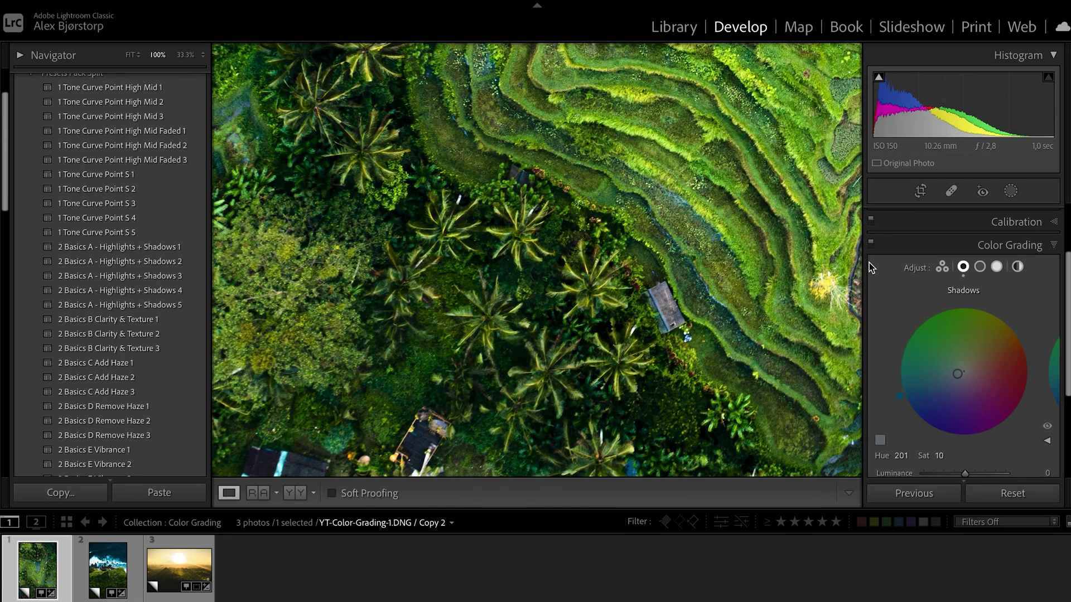
left_click(868, 248)
left_click(868, 247)
left_click(824, 268)
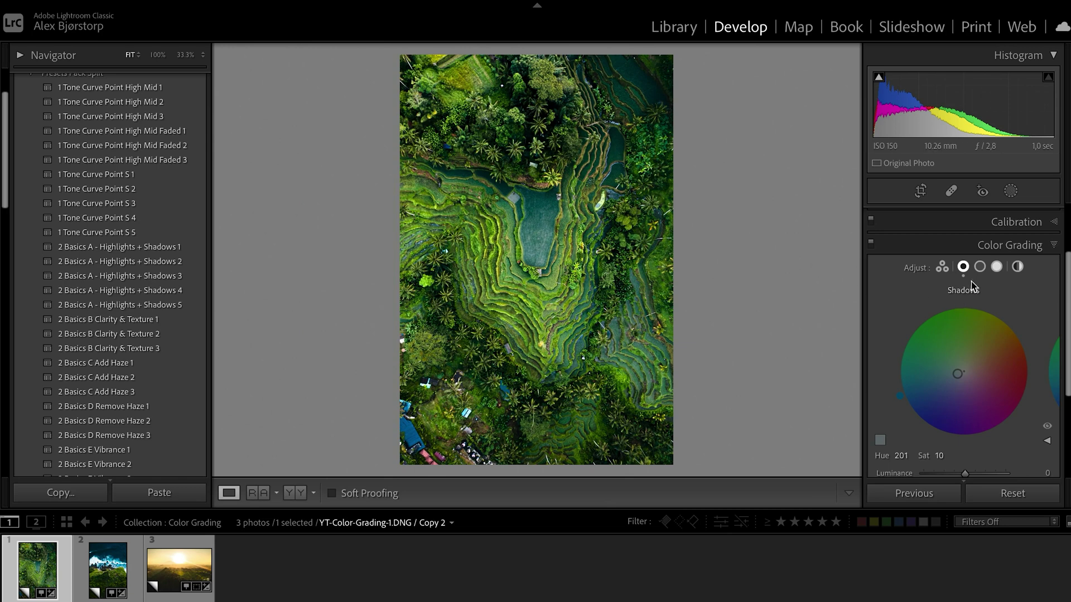
left_click(979, 267)
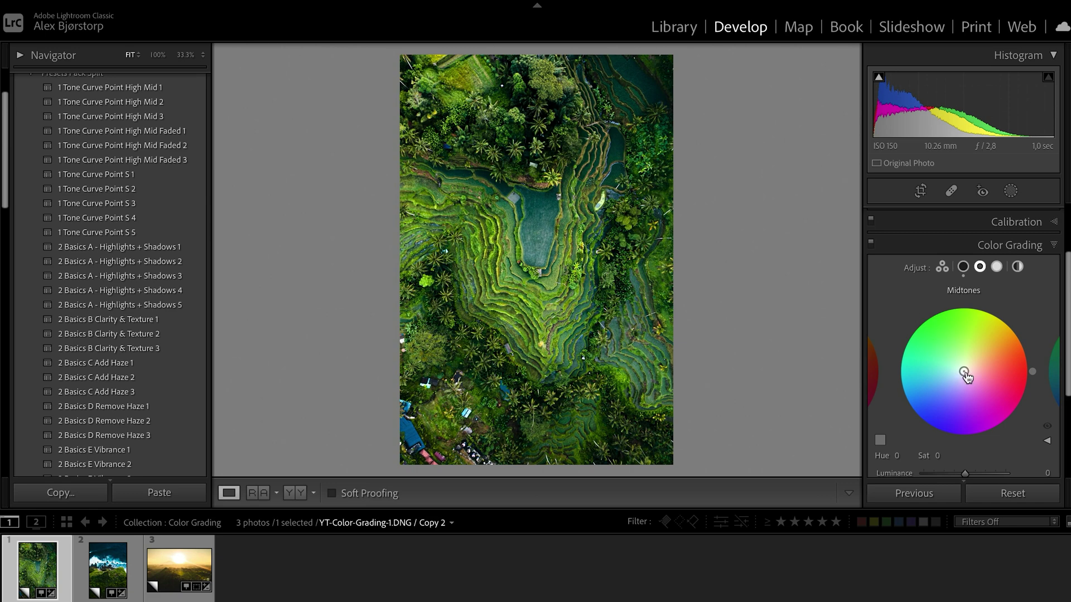
Step: Give the midtones a subtle orange warmth and compare with the grade toggled off and on
left_click_drag(965, 372, 1025, 339)
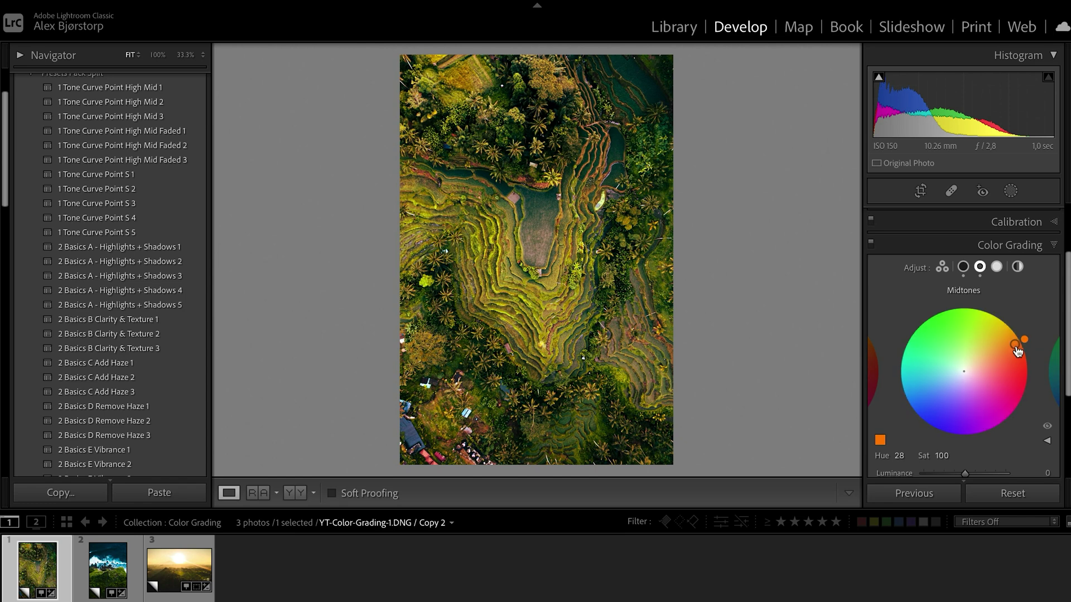
left_click_drag(1018, 350, 979, 362)
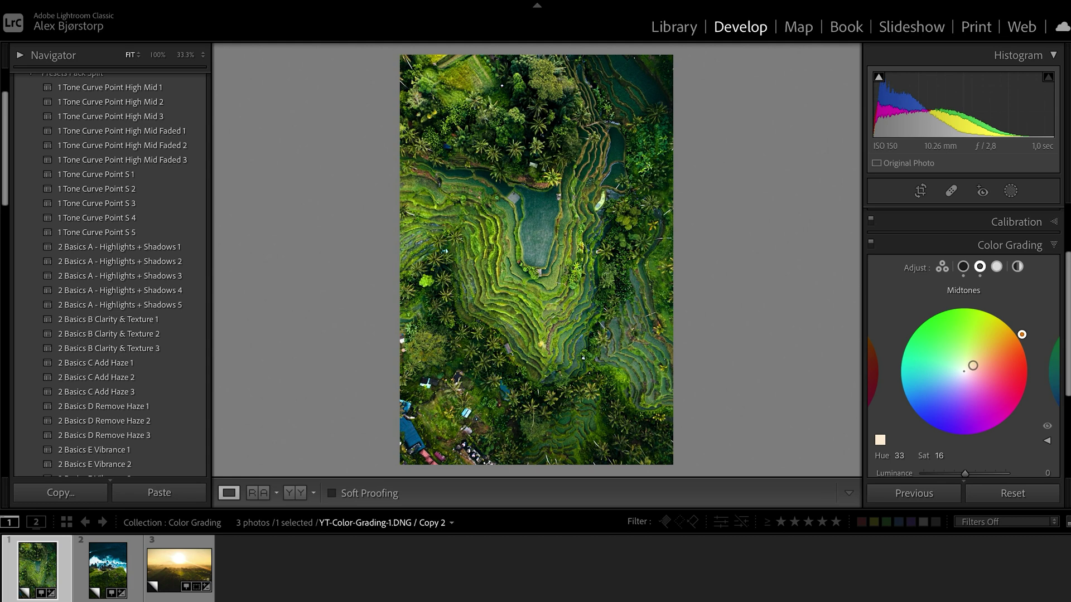
left_click(871, 244)
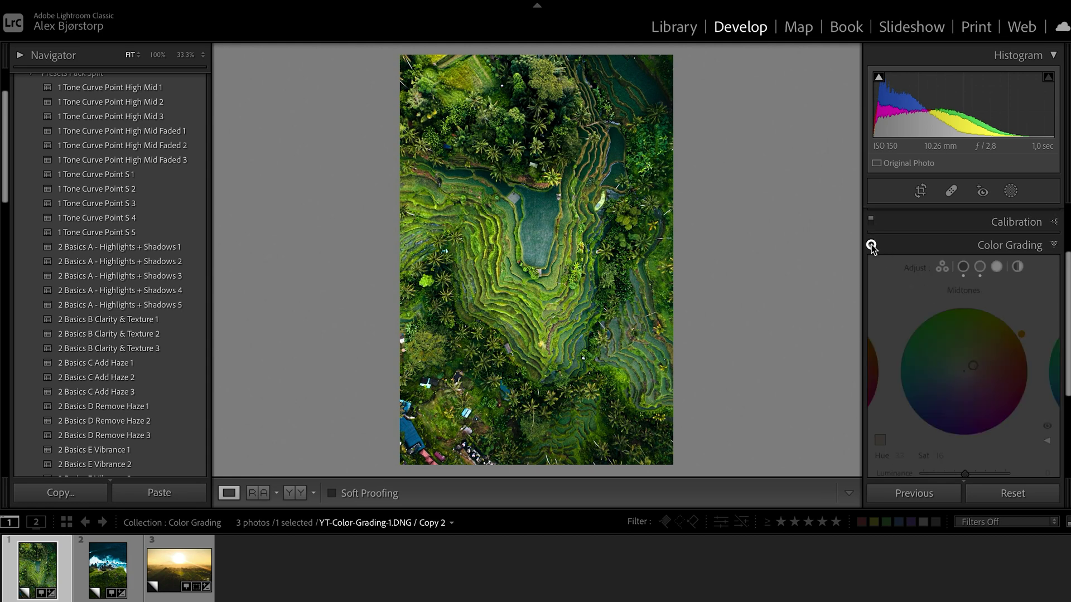
left_click(870, 244)
Step: Compare the grade off and on at 100% on the terraces, then fit the photo
left_click(518, 304)
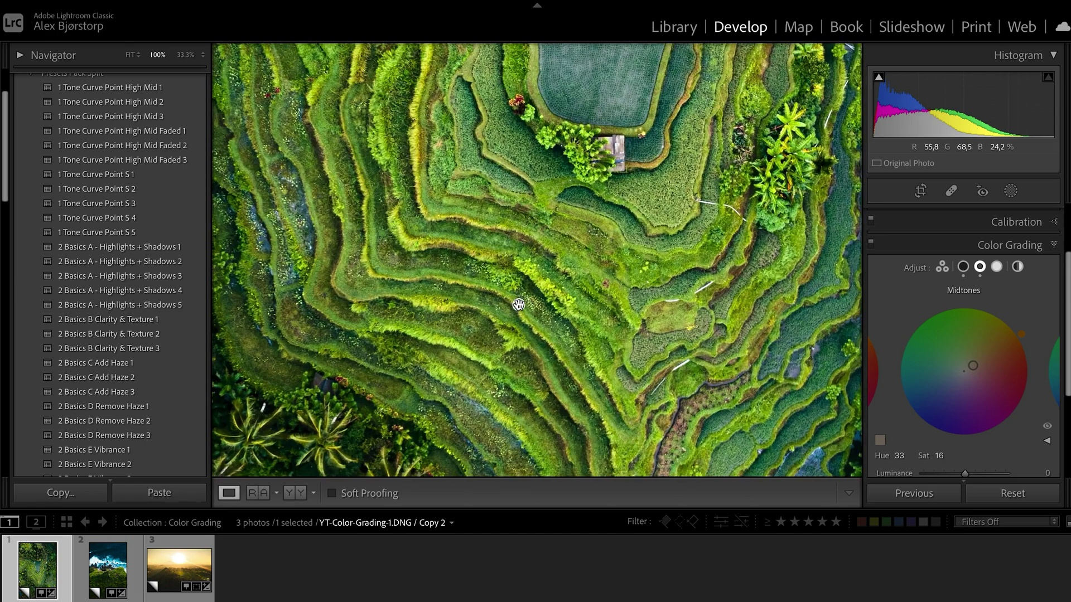
left_click(872, 244)
left_click(872, 244)
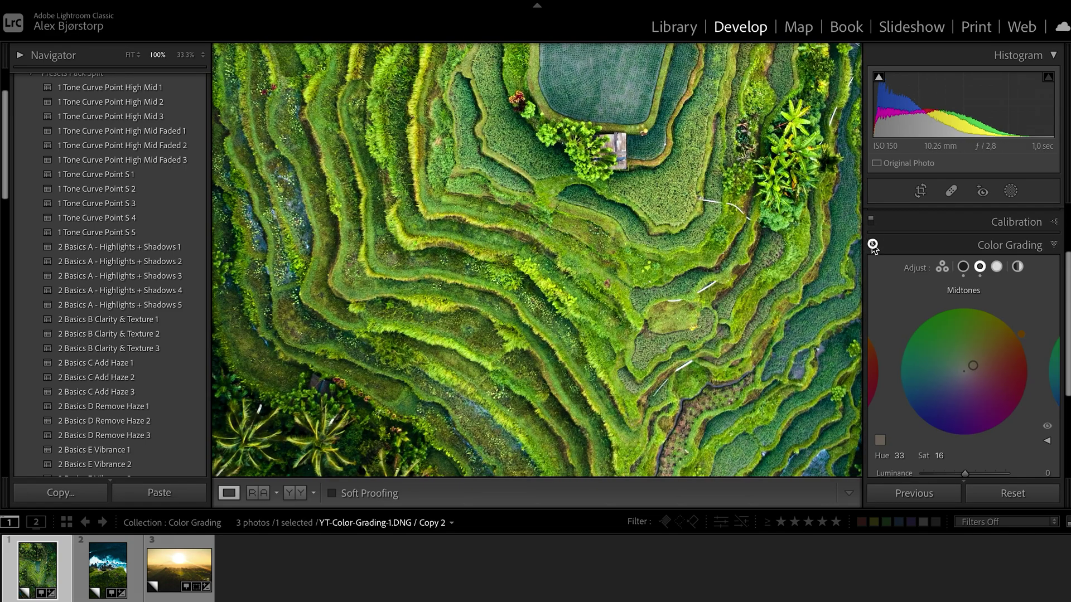
left_click(871, 243)
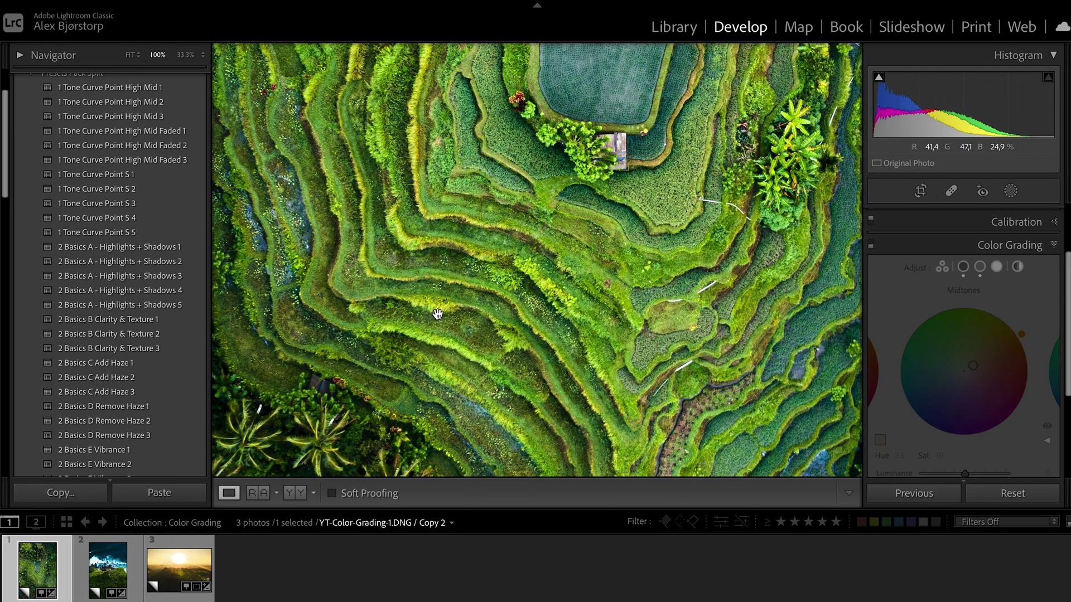
left_click(870, 246)
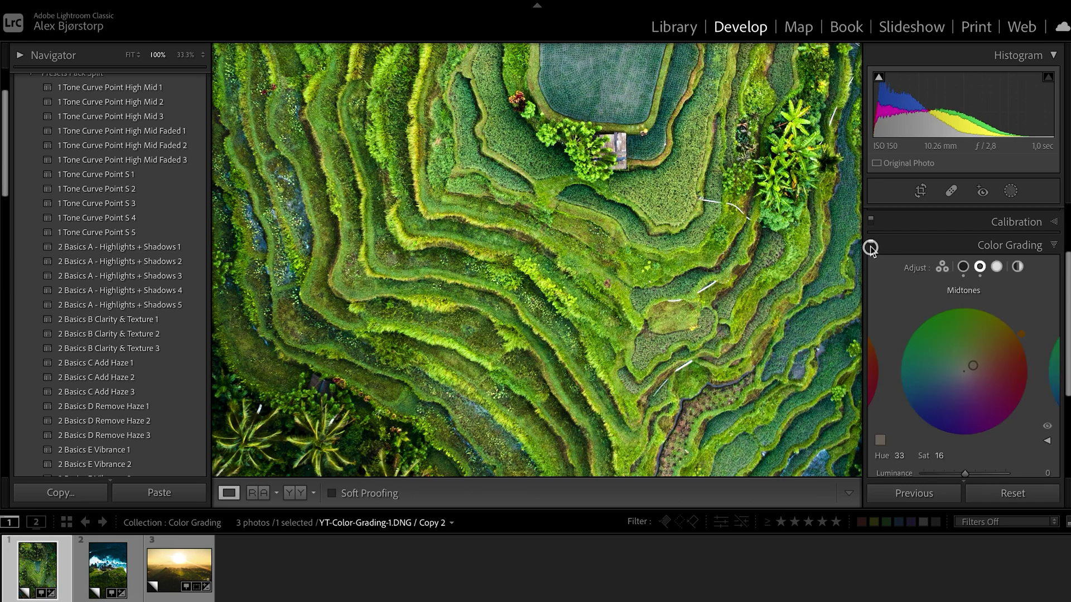
left_click(518, 312)
Step: Start tinting the highlights orange on the Highlights wheel
left_click(518, 313)
left_click(997, 266)
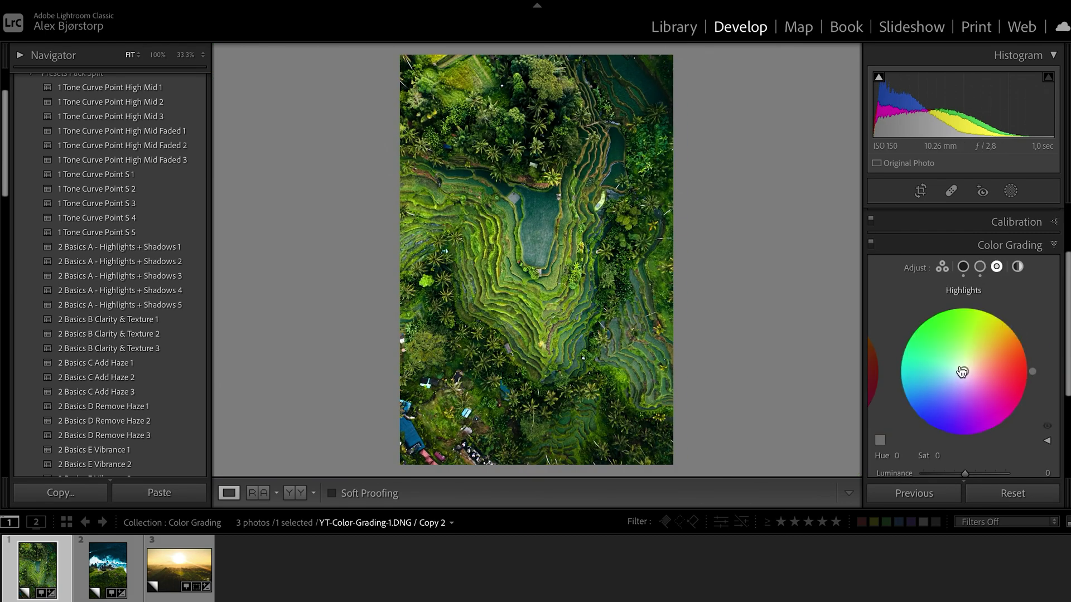
mouse_move(965, 370)
left_mouse_down()
mouse_move(1021, 339)
mouse_move(964, 357)
mouse_move(974, 365)
left_mouse_up()
Step: Fine-tune the highlights to orange hue 27, saturation 15, comparing the grade off and on
left_click_drag(1024, 339, 1025, 343)
left_click(870, 243)
left_click(871, 243)
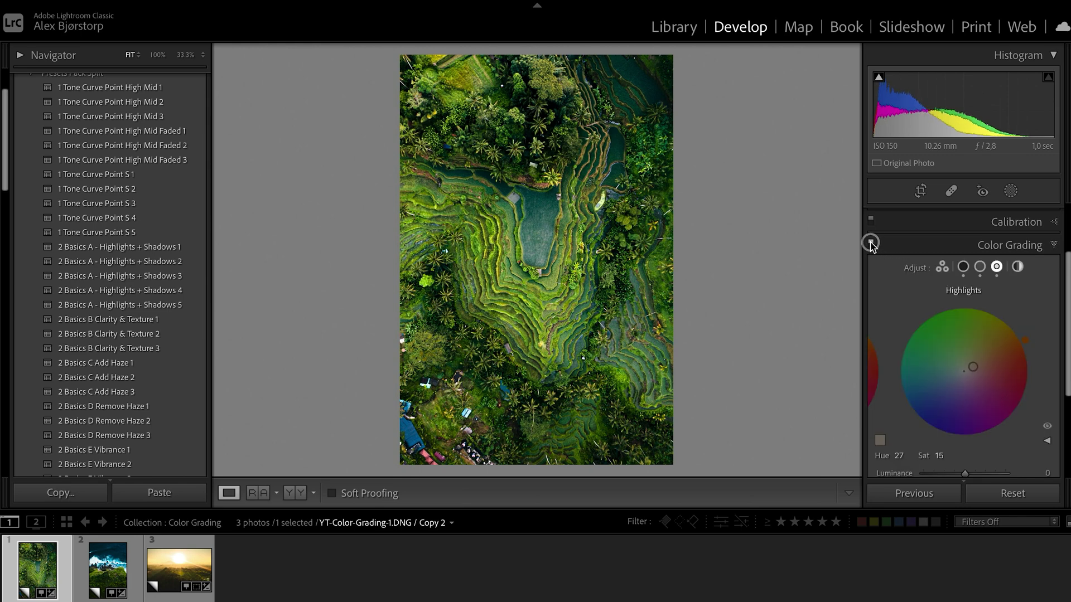
left_click(871, 244)
left_click(871, 244)
left_click(1018, 267)
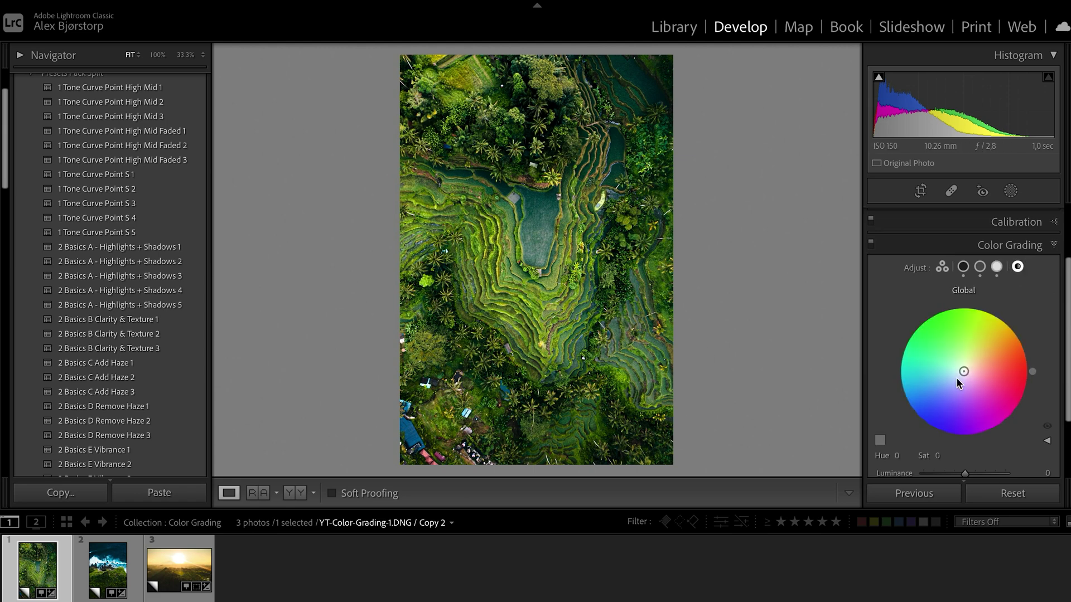
Step: Set a faint warm global tint of hue 25, saturation 13, compare, then open the coastline photo
left_click_drag(963, 373, 922, 457)
left_click_drag(857, 348, 973, 368)
left_click(870, 245)
left_click(870, 244)
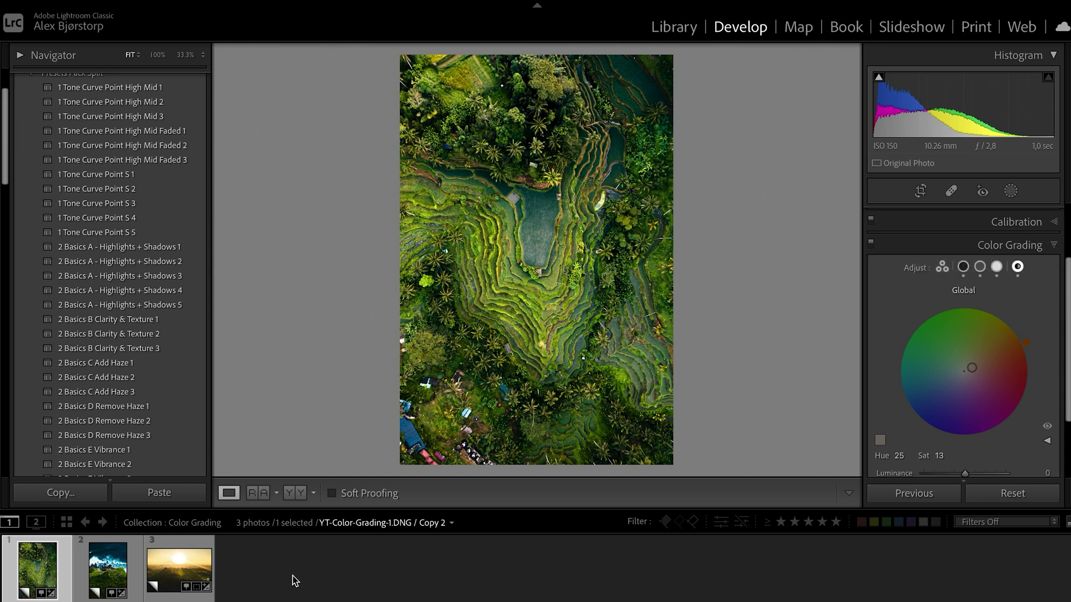
left_click(118, 570)
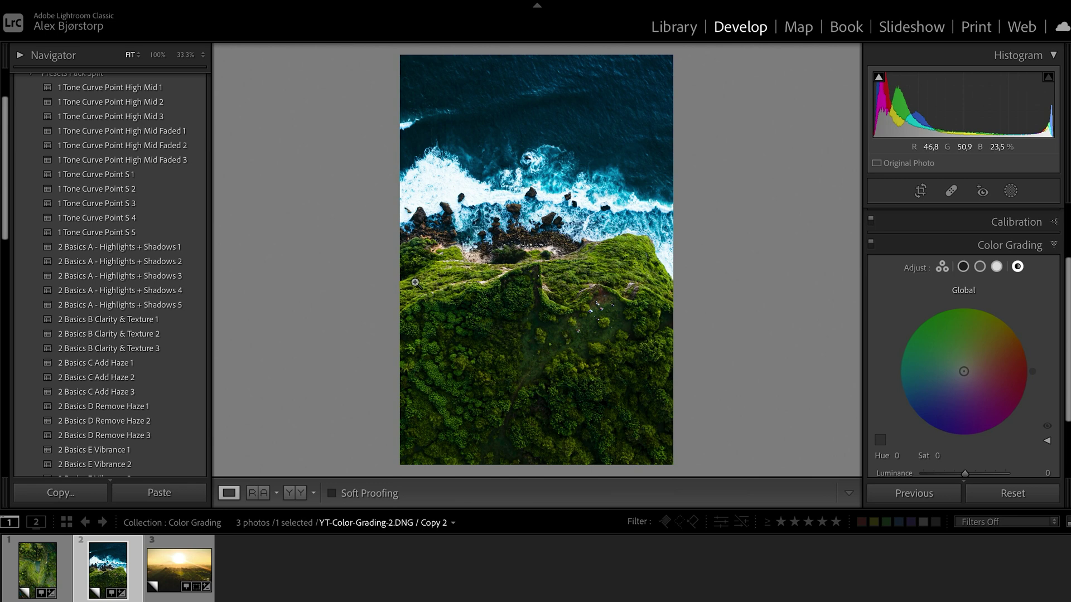
Step: Tint the coastline shadows slightly blue at saturation 11 and push midtones to orange hue 28, saturation 100
left_click(965, 267)
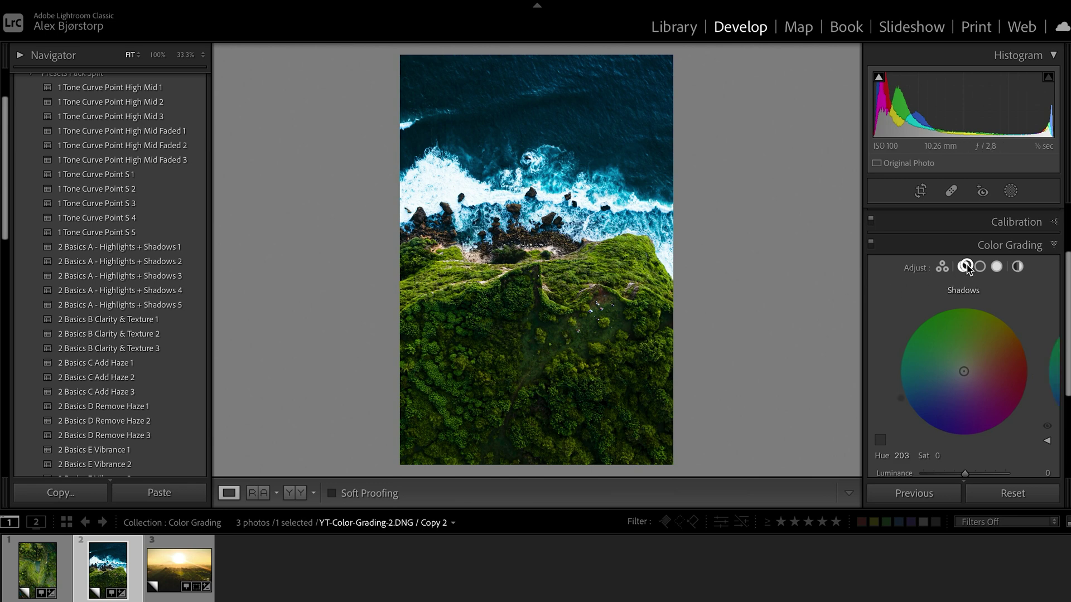
left_click_drag(965, 377, 904, 403)
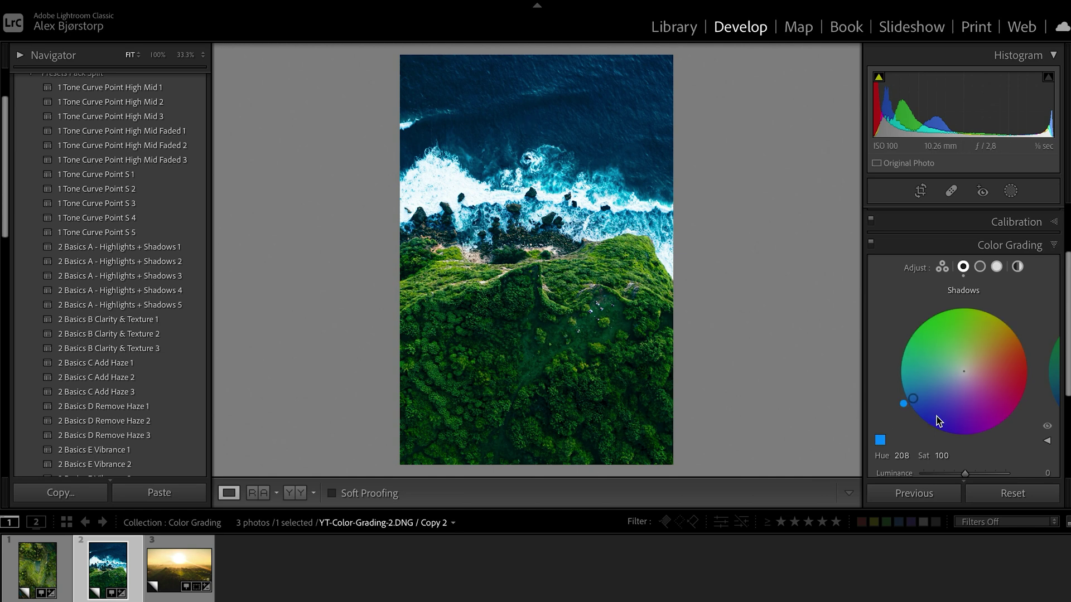
left_click_drag(912, 396, 960, 375)
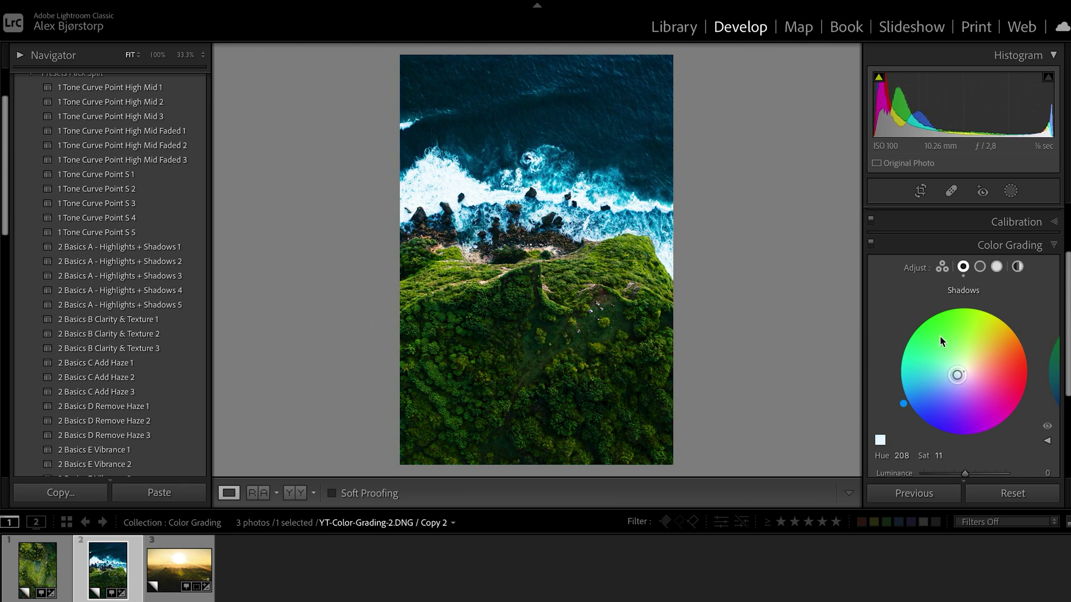
left_click(871, 245)
left_click(872, 245)
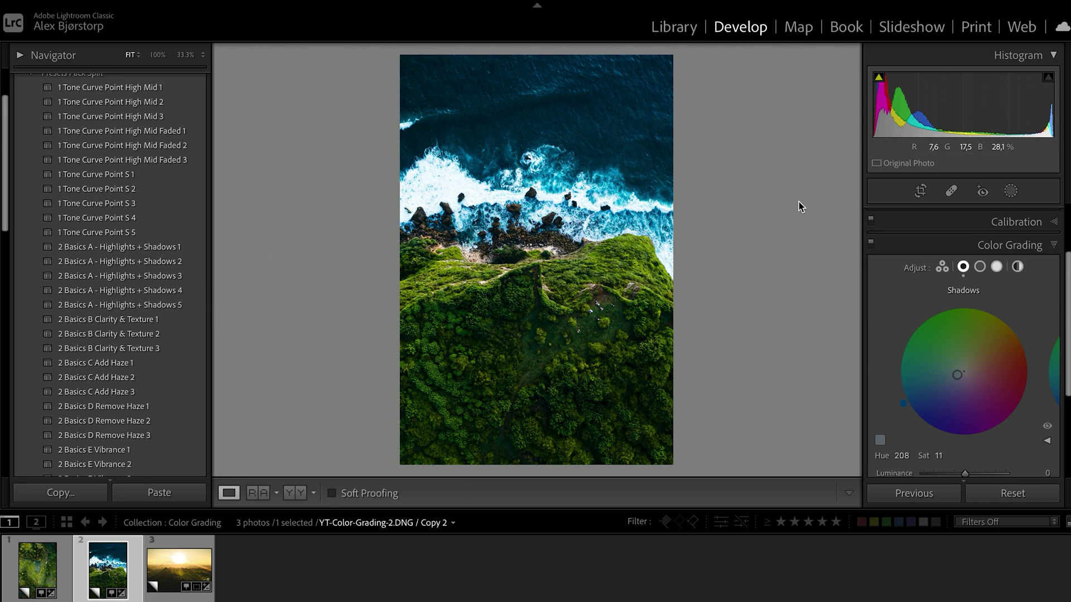
left_click(980, 267)
left_click_drag(963, 370, 1038, 334)
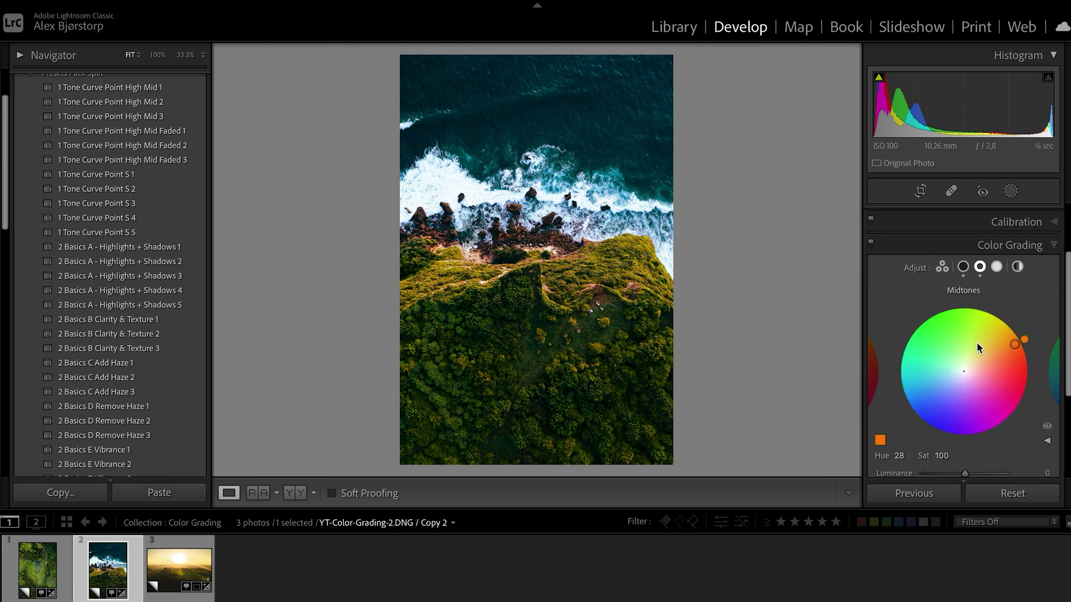
Step: Lower the midtone orange to saturation 37 and tint the highlights orange at hue 25
left_click_drag(1015, 350, 985, 361)
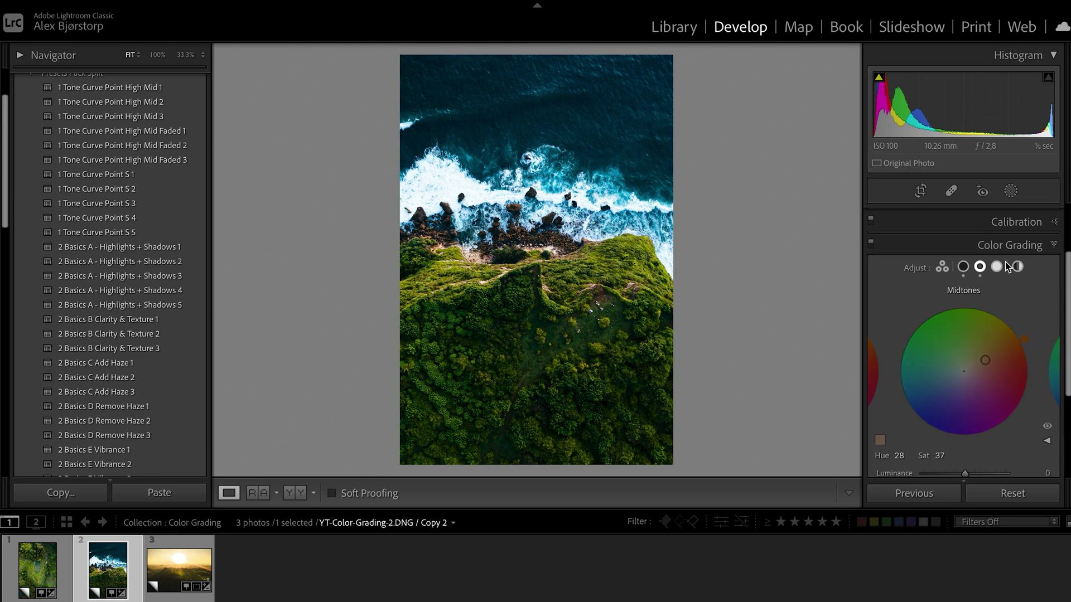
left_click(997, 267)
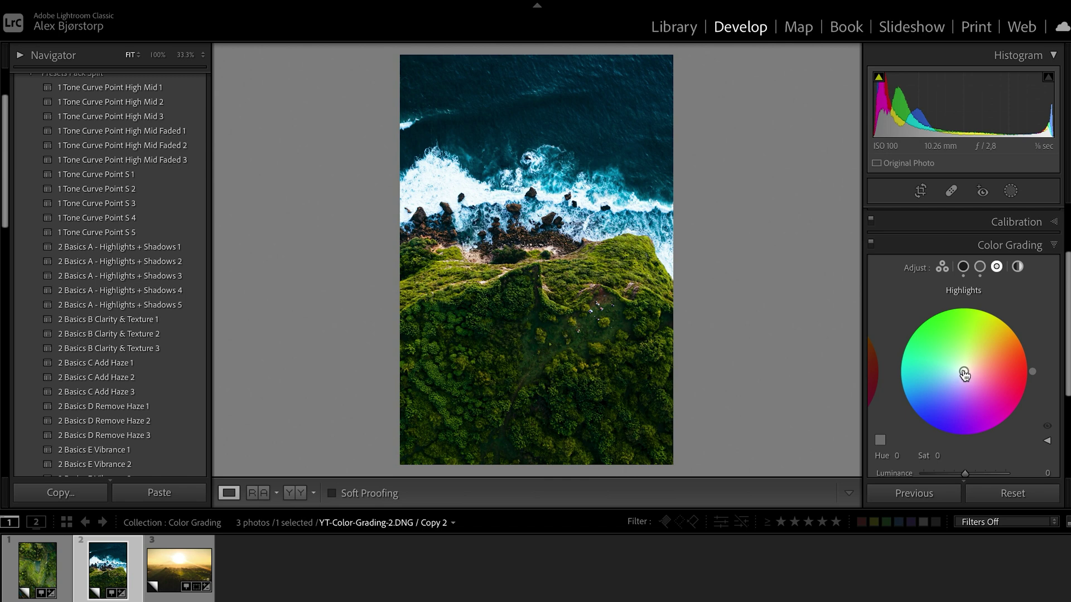
left_click_drag(964, 375, 986, 362)
Step: Toggle the coastline photo's color grade off and on to compare before and after
left_click(871, 243)
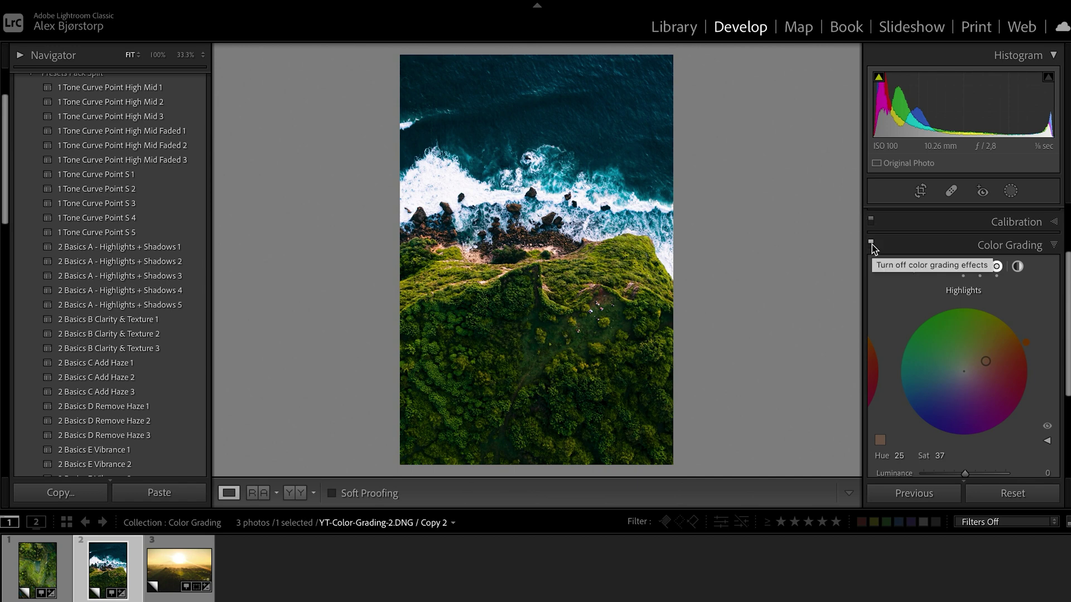
left_click(872, 244)
left_click(871, 244)
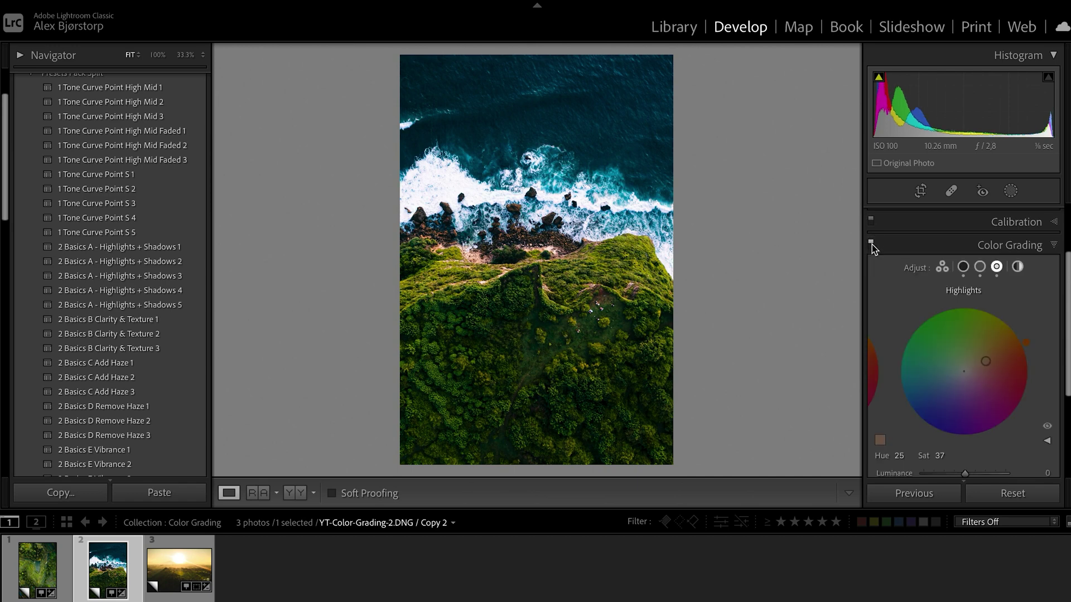
left_click(872, 244)
left_click(872, 245)
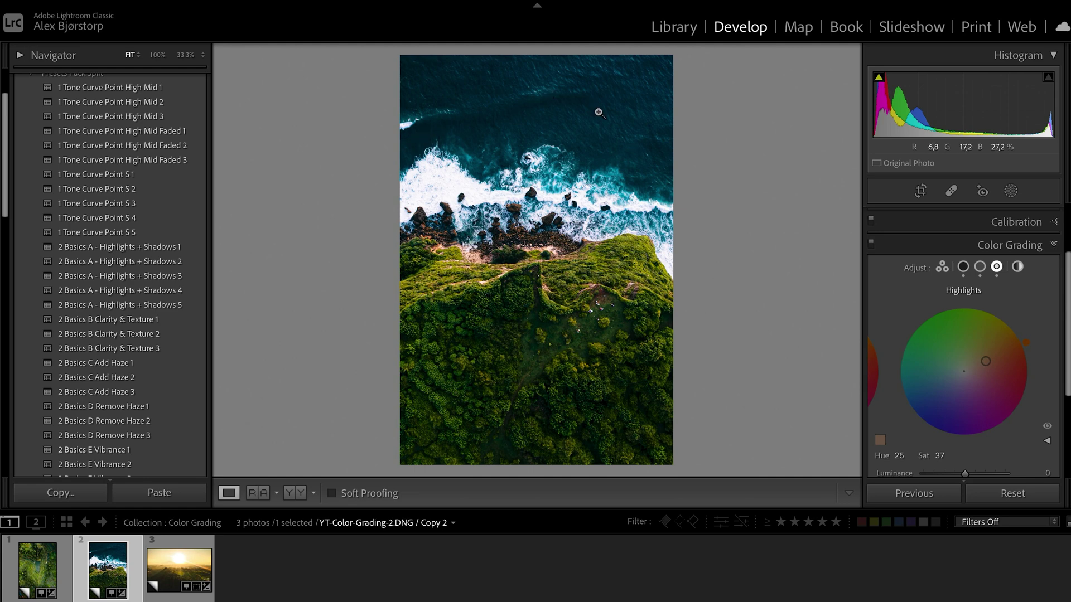
Step: Add a faint warm global tint of hue 31, saturation 14 and compare it off and on
left_click(1018, 266)
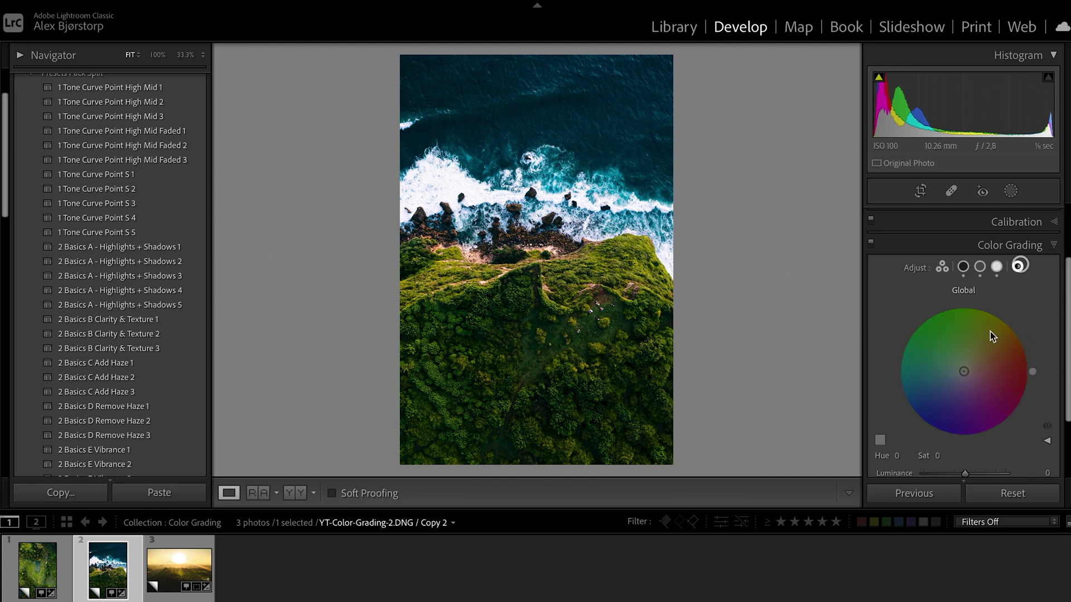
mouse_move(965, 374)
left_mouse_down()
mouse_move(1021, 366)
mouse_move(1021, 336)
mouse_move(972, 357)
left_mouse_up()
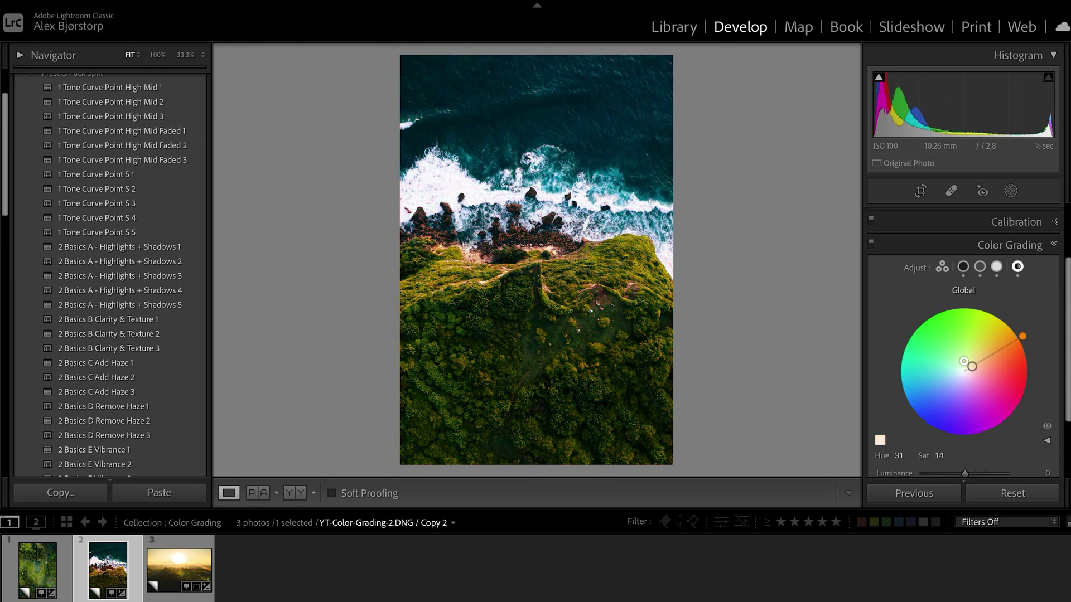
left_click(871, 243)
left_click(872, 244)
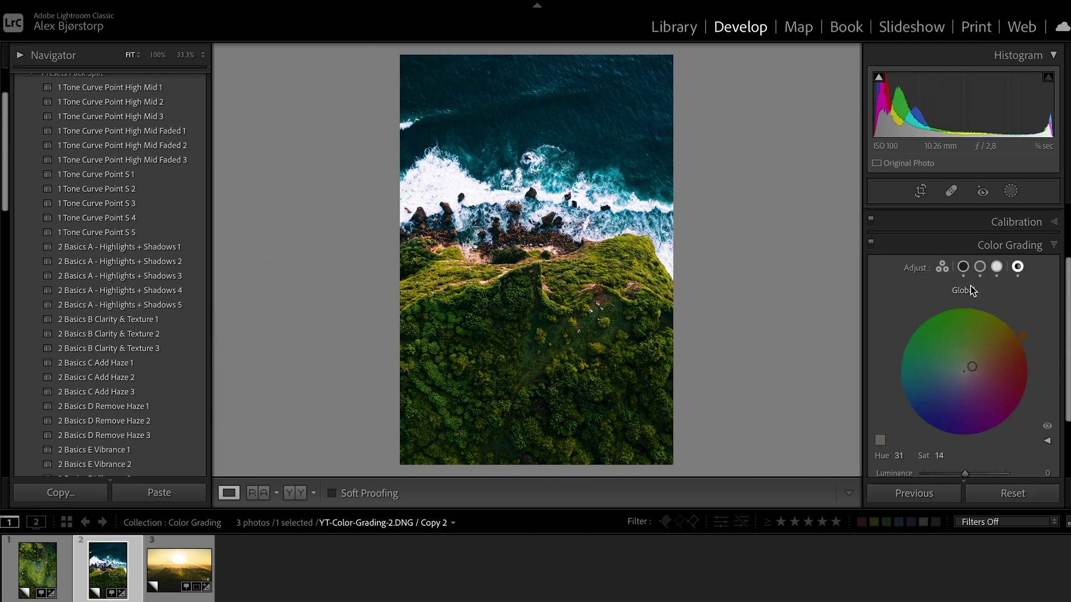
left_click(981, 267)
scroll(899, 328, "down", 2)
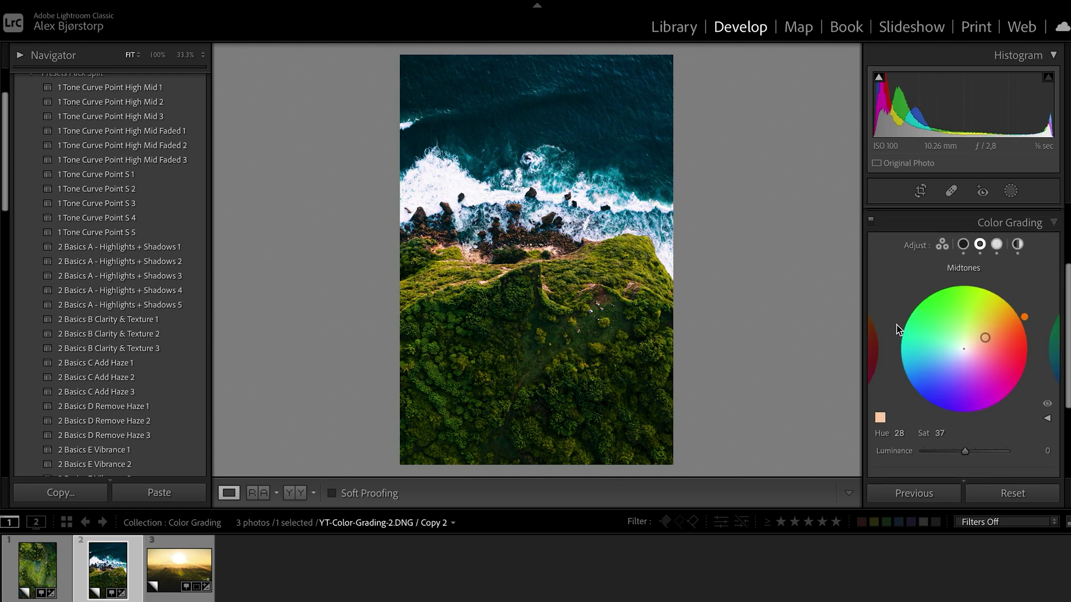
Step: Brighten the midtones, raise highlights luminance to +46, and reset shadows luminance to 0
left_click_drag(965, 421, 987, 418)
left_click(999, 213)
mouse_move(971, 423)
left_mouse_down()
mouse_move(1004, 423)
mouse_move(921, 423)
mouse_move(986, 422)
left_mouse_up()
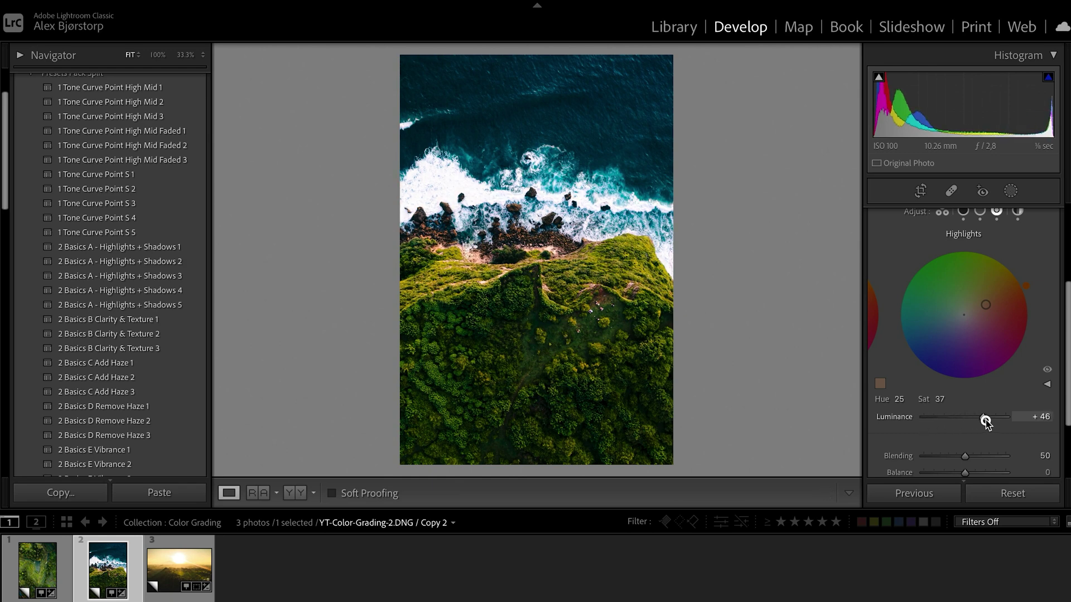
left_click(964, 212)
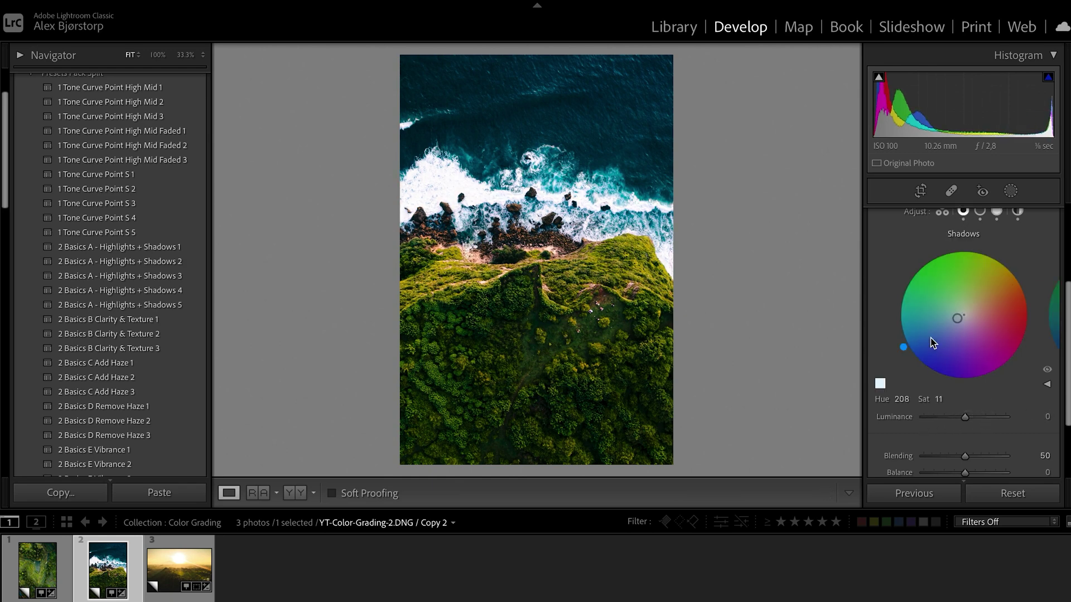
mouse_move(965, 419)
left_mouse_down()
mouse_move(932, 419)
mouse_move(980, 421)
mouse_move(963, 422)
left_mouse_up()
double_click(963, 421)
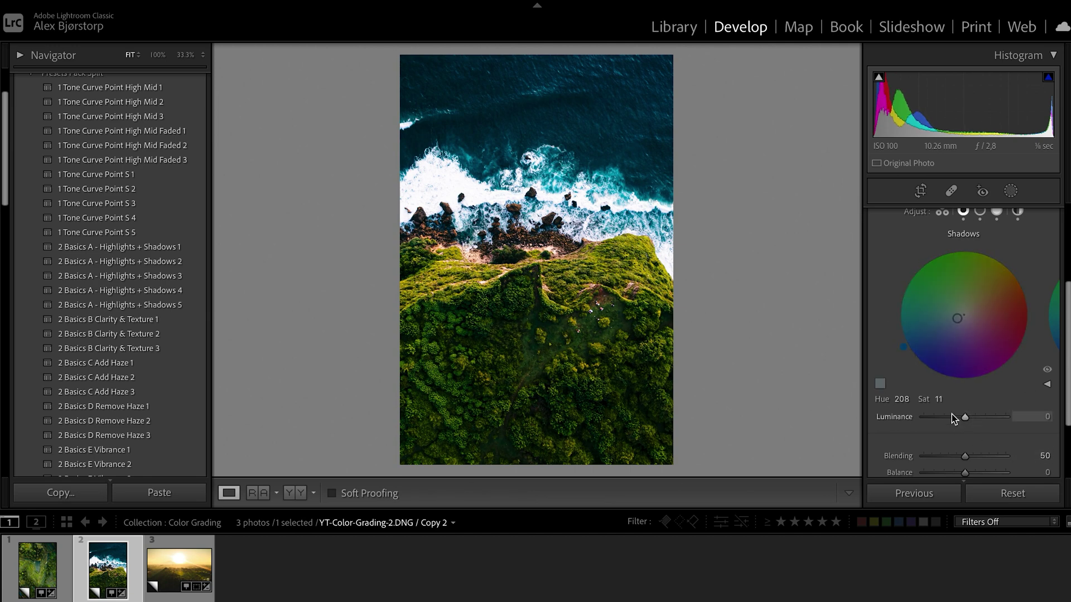
Step: Toggle Color Grading off and on to compare the coastline grade
scroll(889, 270, "up", 2)
left_click(873, 240)
left_click(873, 239)
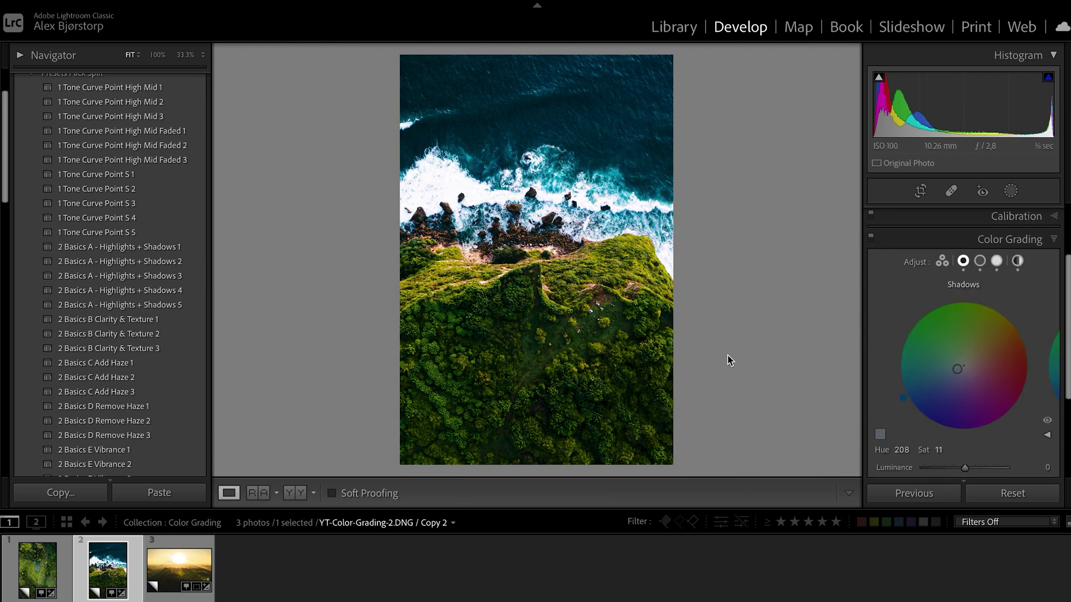
Step: Compare the coastline grade with and without color grading, then open the third photo, the sunrise
left_click(871, 237)
left_click(871, 237)
left_click(180, 566)
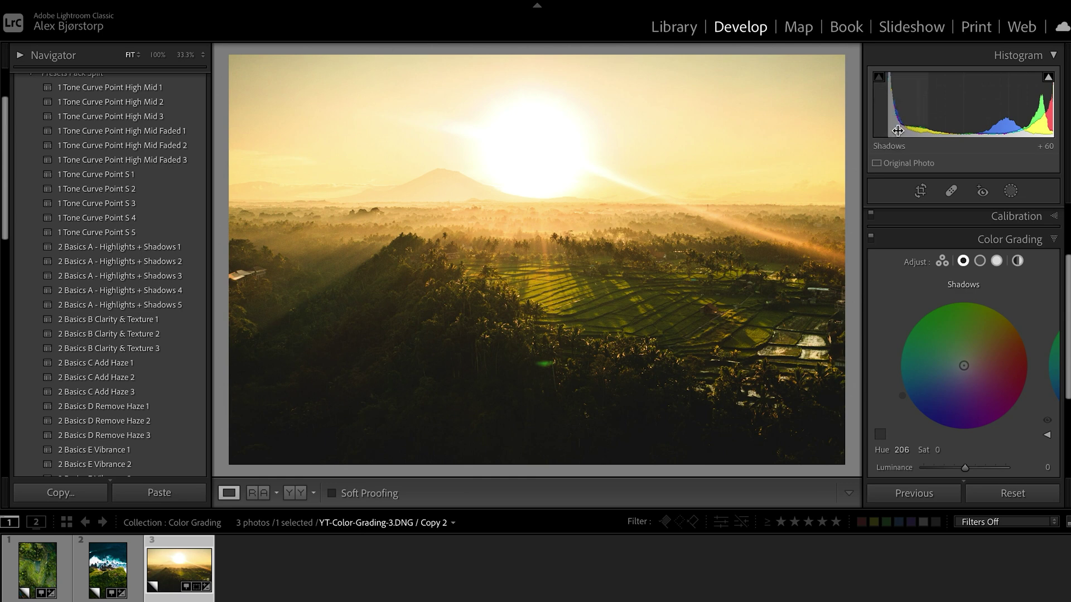
Step: Apply the '1 Tone Curve Point High Mid 3' preset and tint the shadows blue (hue 209, saturation 100)
left_click(98, 118)
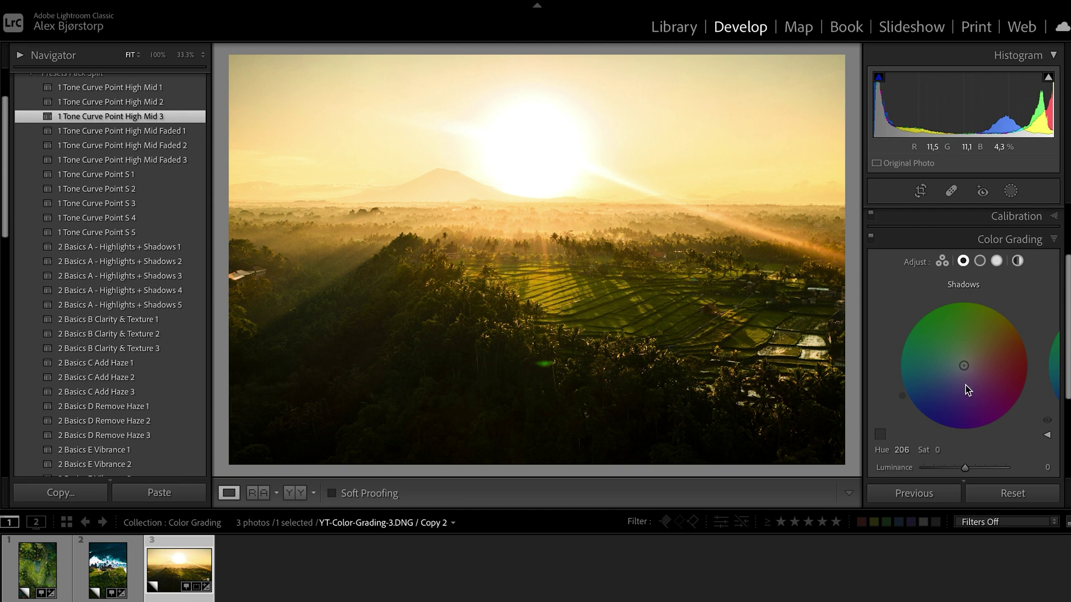
left_click_drag(964, 366, 911, 392)
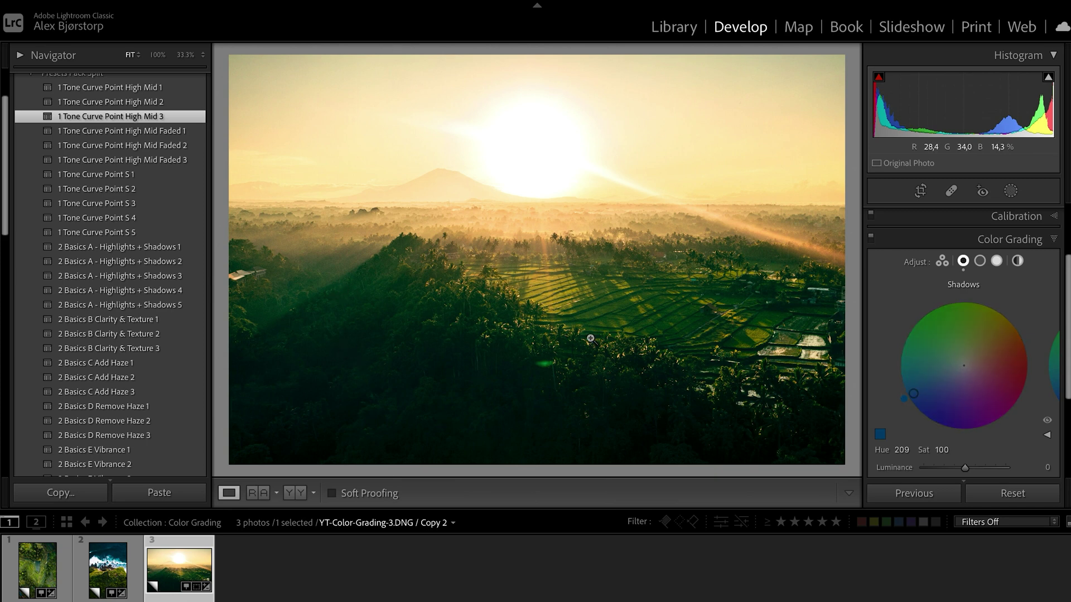
Step: Push the midtones toward orange-red and tint the highlights orange
left_click(980, 261)
left_click_drag(966, 369, 975, 346)
left_click(996, 261)
mouse_move(981, 363)
left_mouse_down()
mouse_move(1033, 362)
mouse_move(1034, 341)
mouse_move(981, 343)
left_mouse_up()
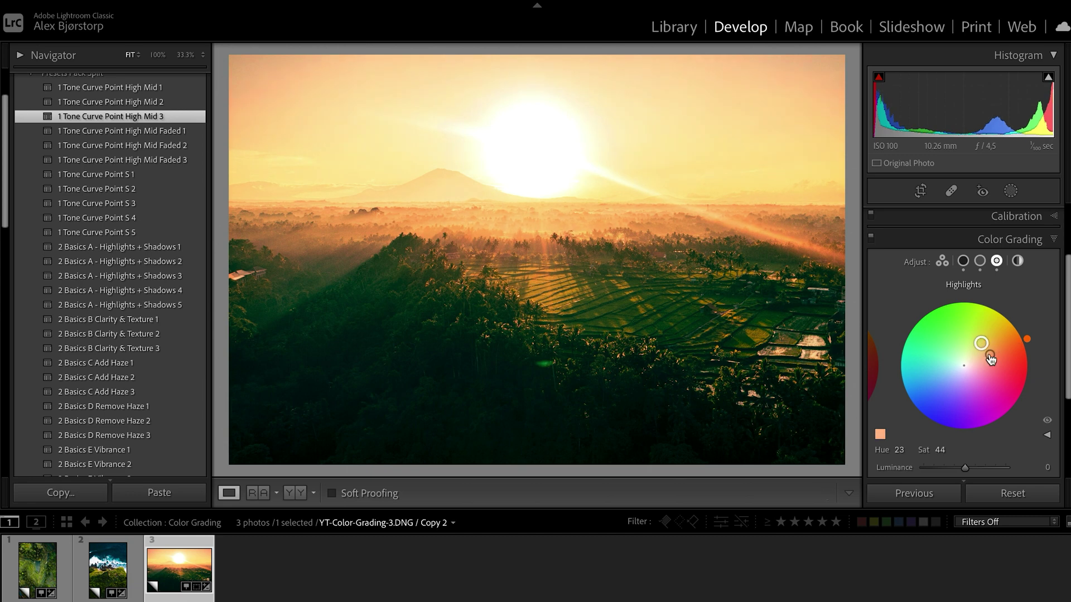
Step: Compare with grading off and on, then set the shadows to fully saturated blue (hue 209, saturation 100)
left_click(872, 239)
left_click(872, 239)
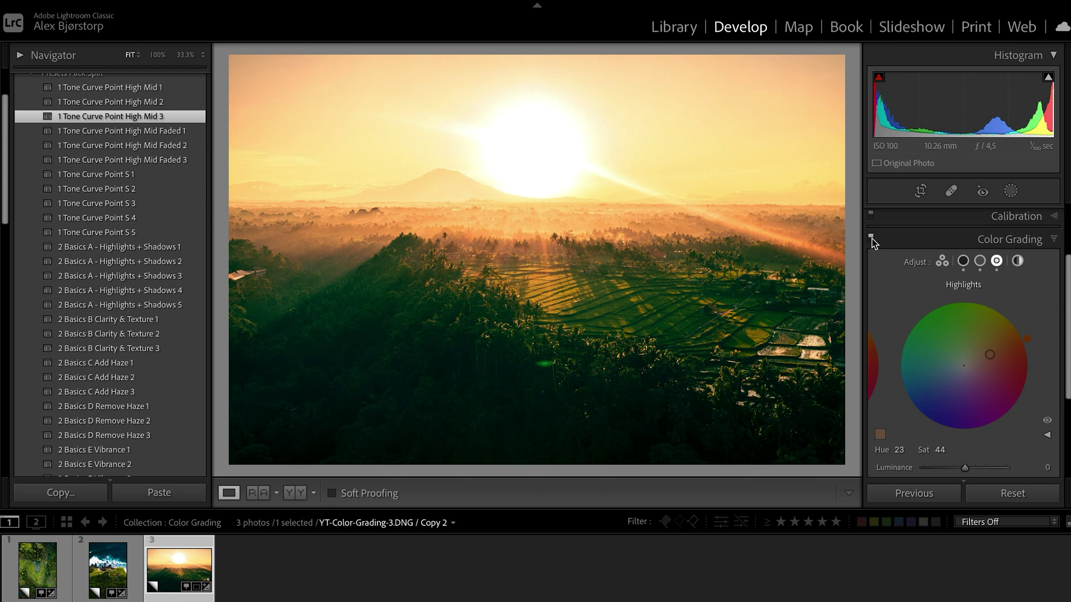
left_click(963, 261)
mouse_move(963, 366)
left_mouse_down()
mouse_move(909, 391)
mouse_move(954, 370)
left_mouse_up()
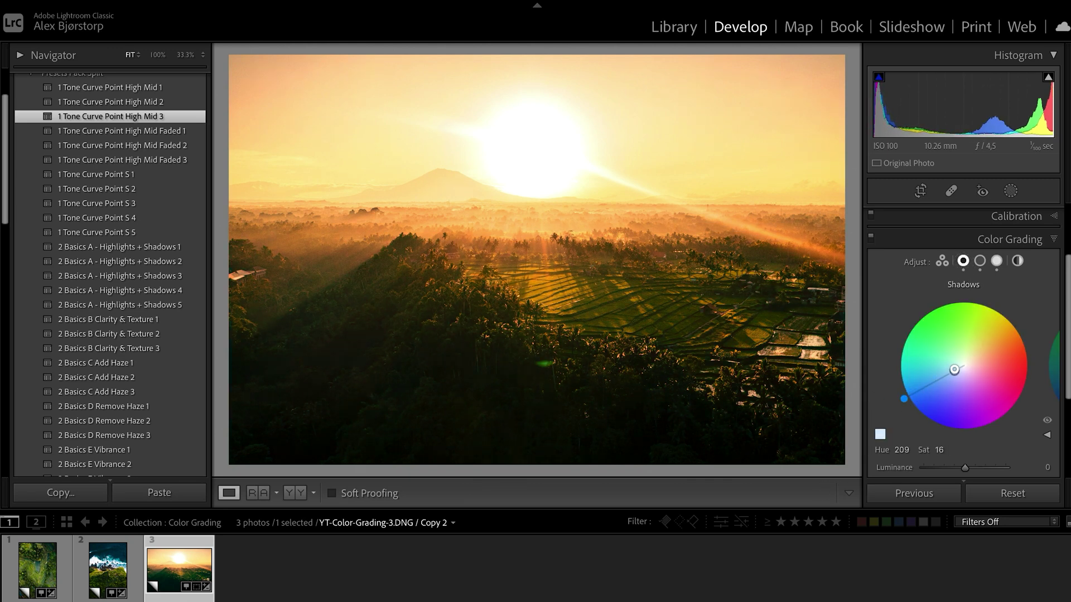
left_click_drag(959, 368, 907, 382)
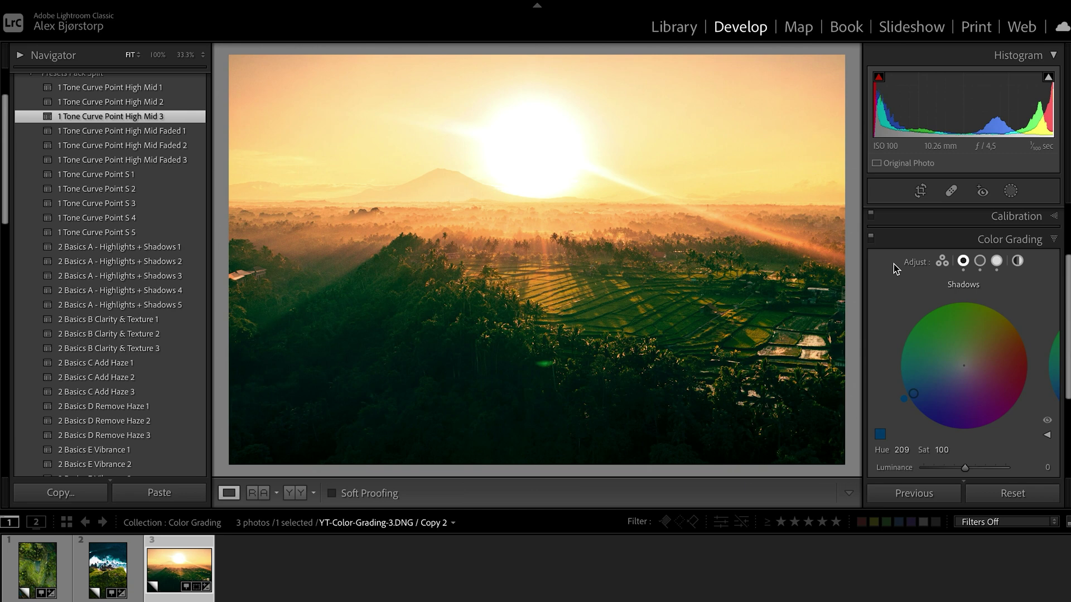
Step: Nudge the midtones' orange tint slightly stronger
left_click(980, 261)
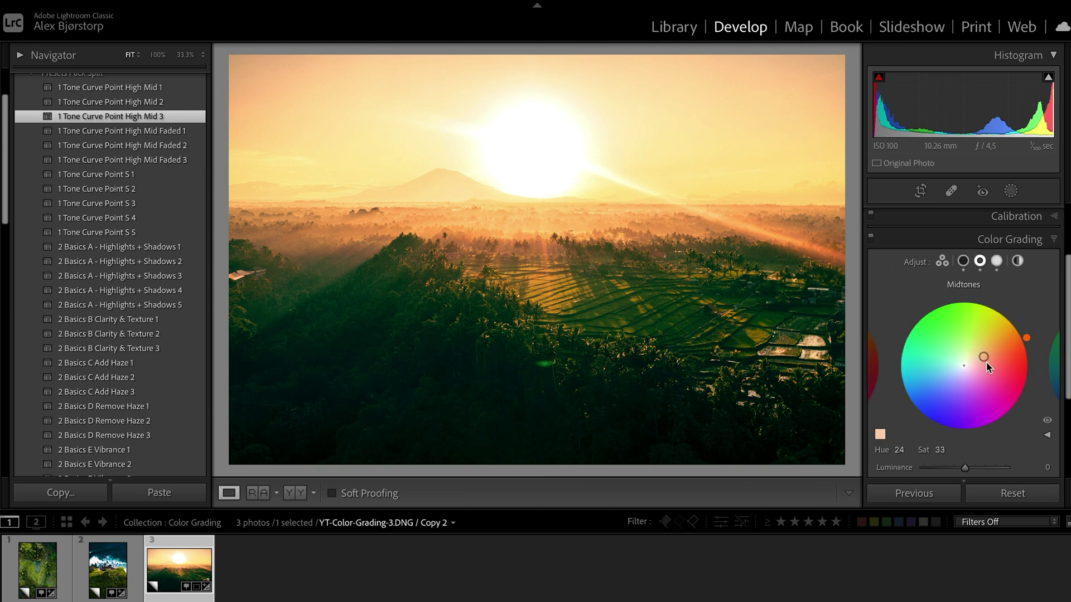
mouse_move(987, 357)
left_mouse_down()
mouse_move(999, 349)
mouse_move(983, 357)
left_mouse_up()
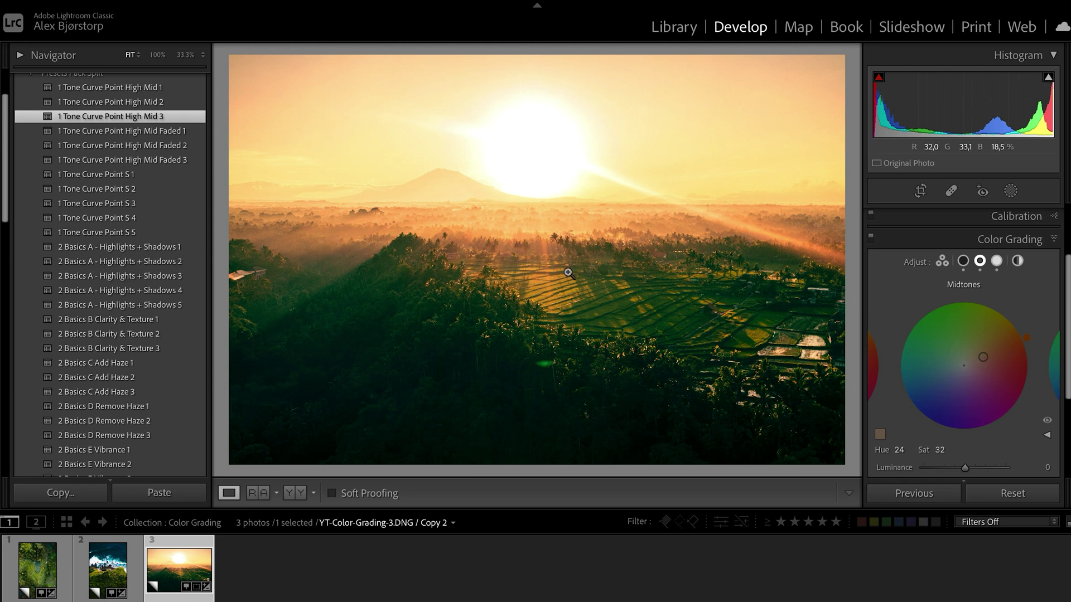
left_click_drag(982, 357, 984, 355)
Step: Tint the whole photo warm orange with the Global wheel and compare with grading off and on
left_click(997, 261)
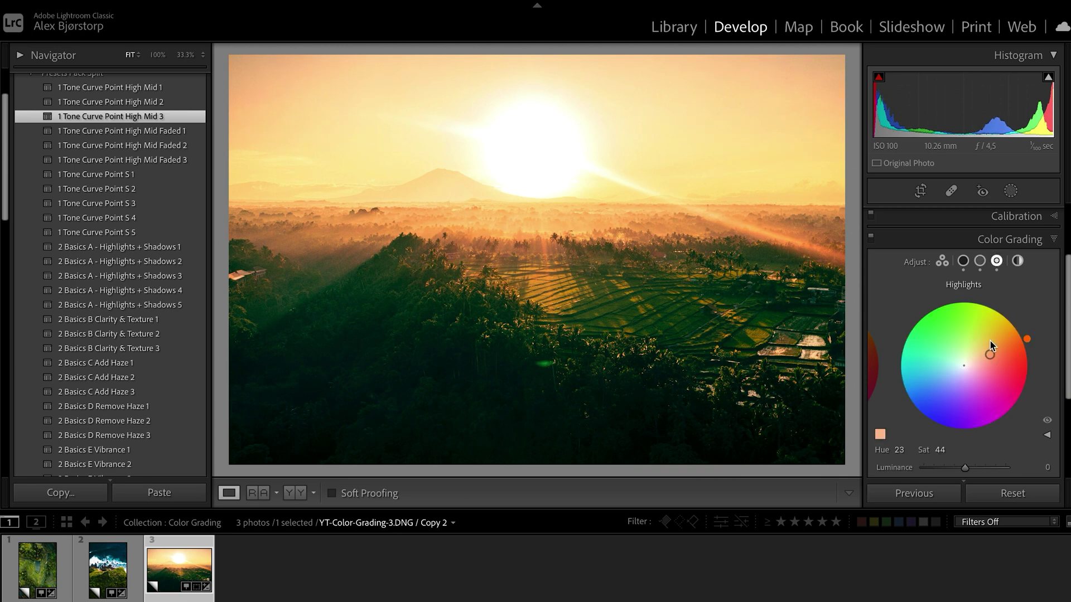
left_click(1017, 260)
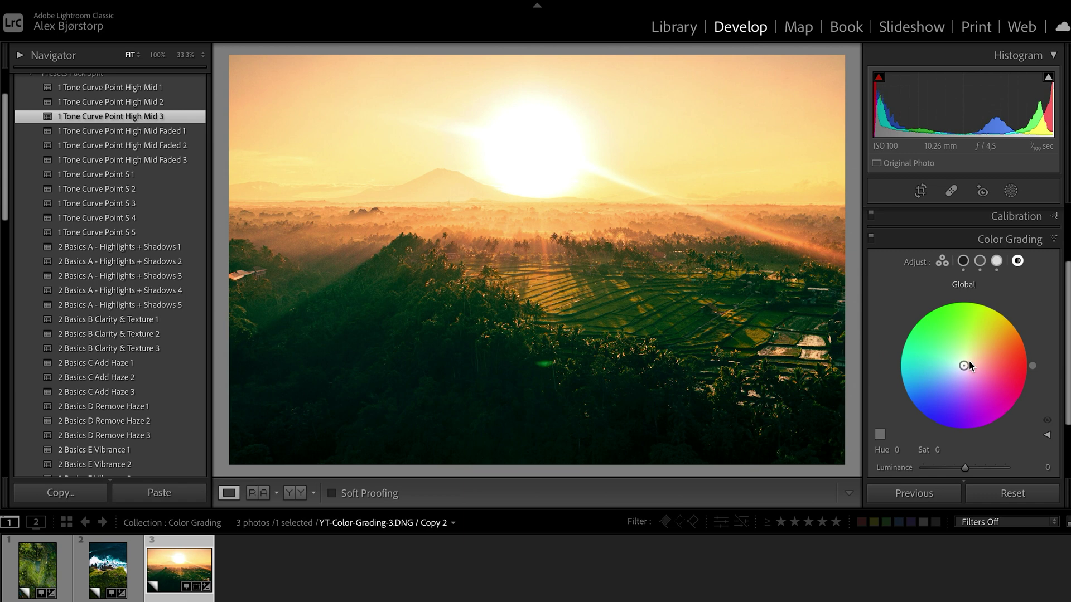
mouse_move(964, 371)
left_mouse_down()
mouse_move(999, 365)
mouse_move(1000, 349)
mouse_move(1013, 349)
mouse_move(1004, 336)
mouse_move(975, 360)
left_mouse_up()
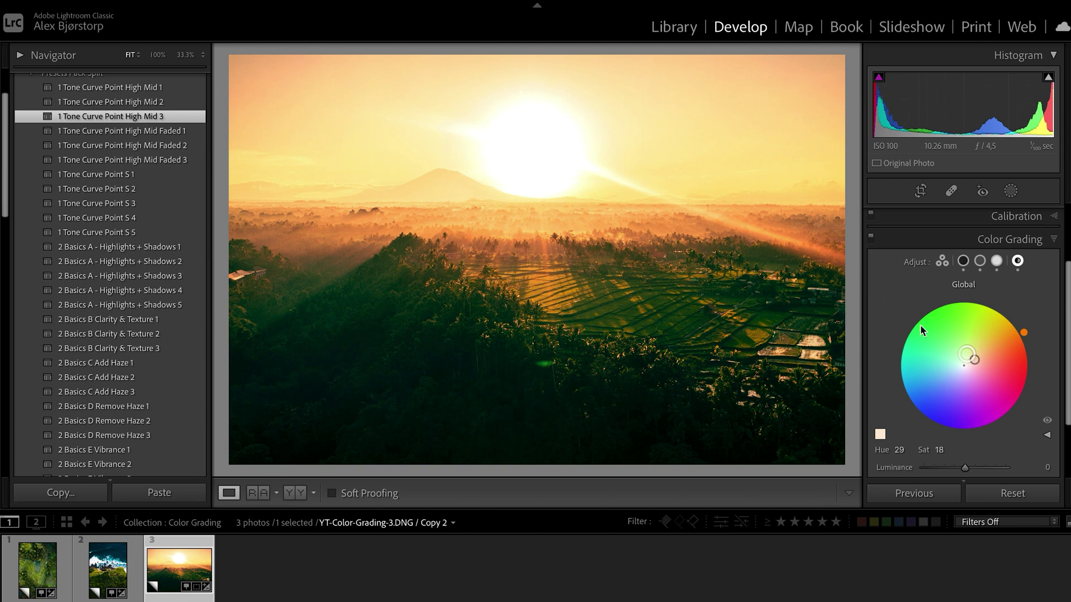
left_click(871, 238)
left_click(871, 238)
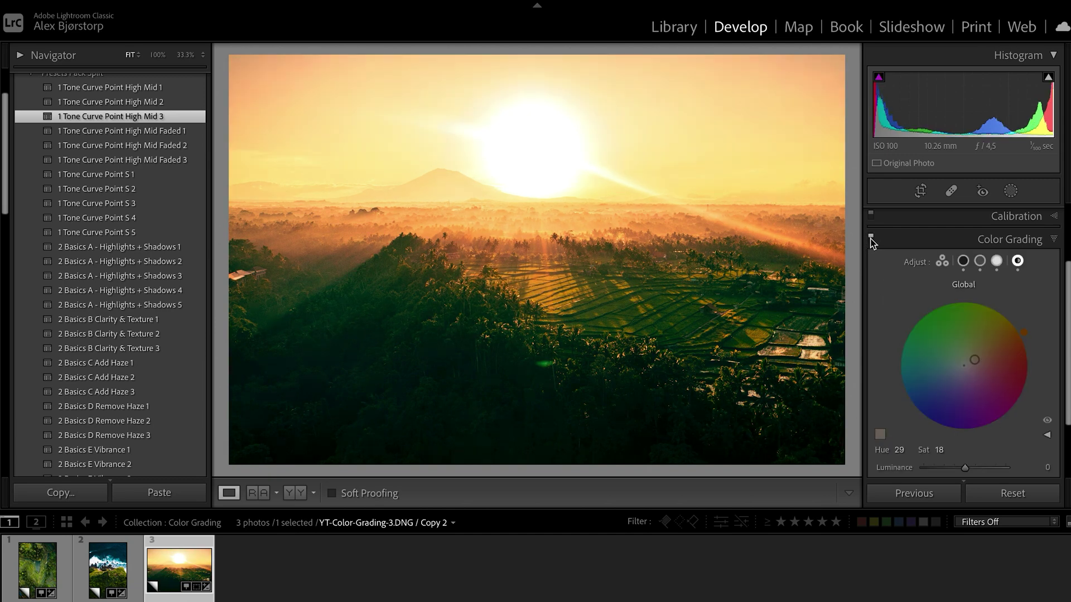
Step: Turn the shadows from blue to a subtle orange (hue 25, saturation 18)
left_click(963, 261)
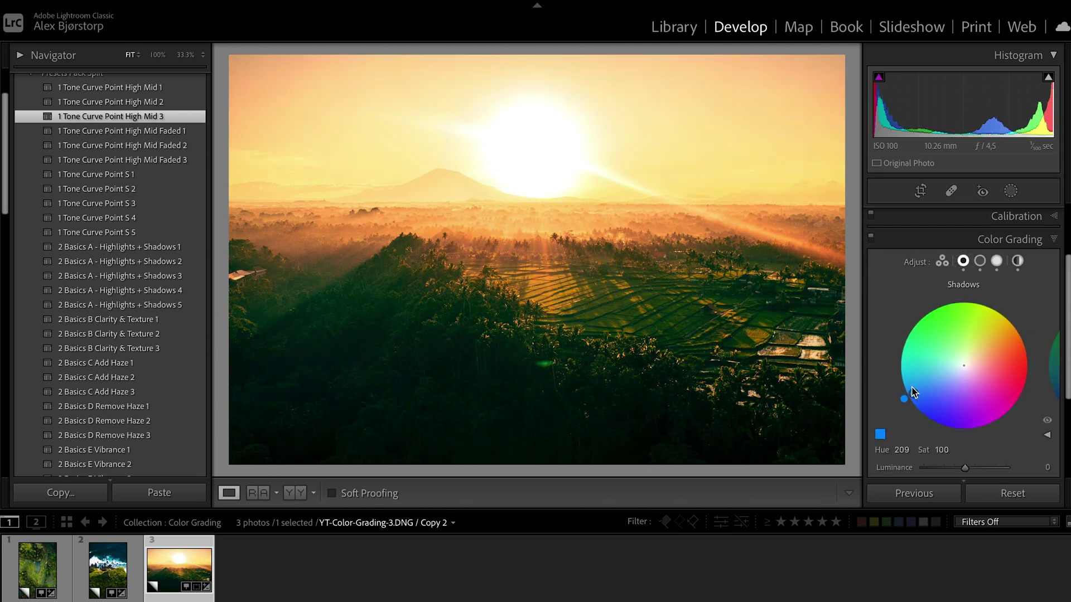
mouse_move(905, 398)
left_mouse_down()
mouse_move(963, 299)
mouse_move(1043, 337)
mouse_move(1043, 318)
mouse_move(1025, 338)
mouse_move(963, 349)
mouse_move(979, 360)
left_mouse_up()
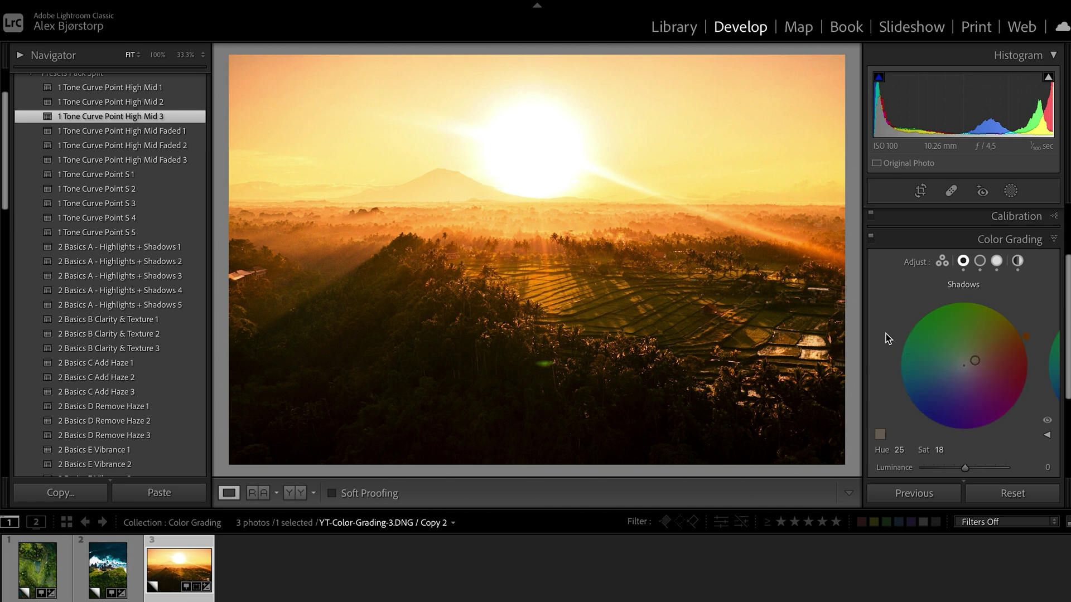
left_click(1017, 261)
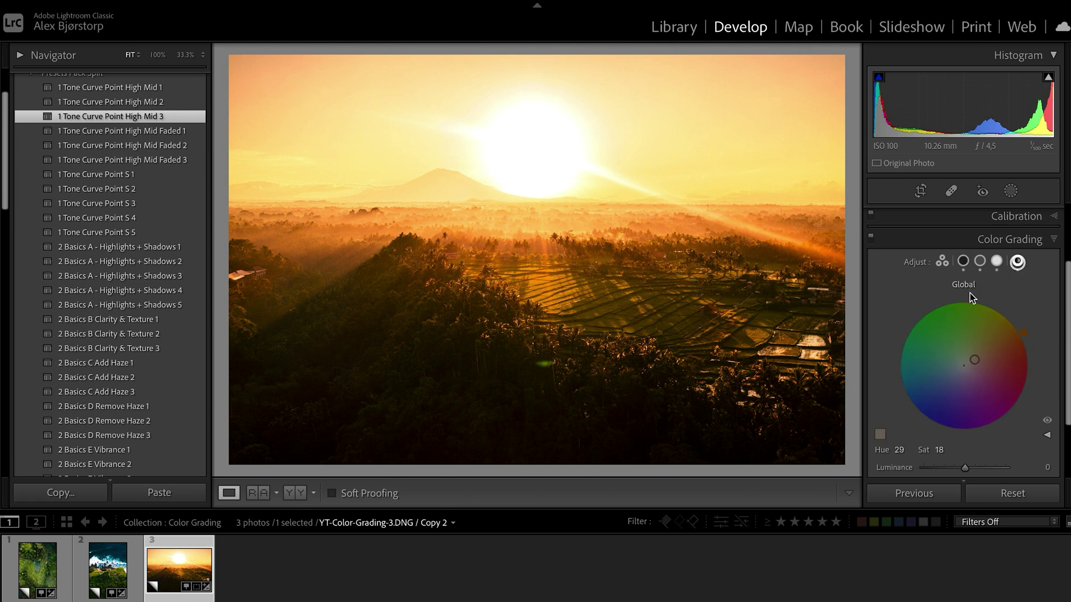
Step: Swing the shadows hue to a stronger blue, then shift it to green
left_click(963, 261)
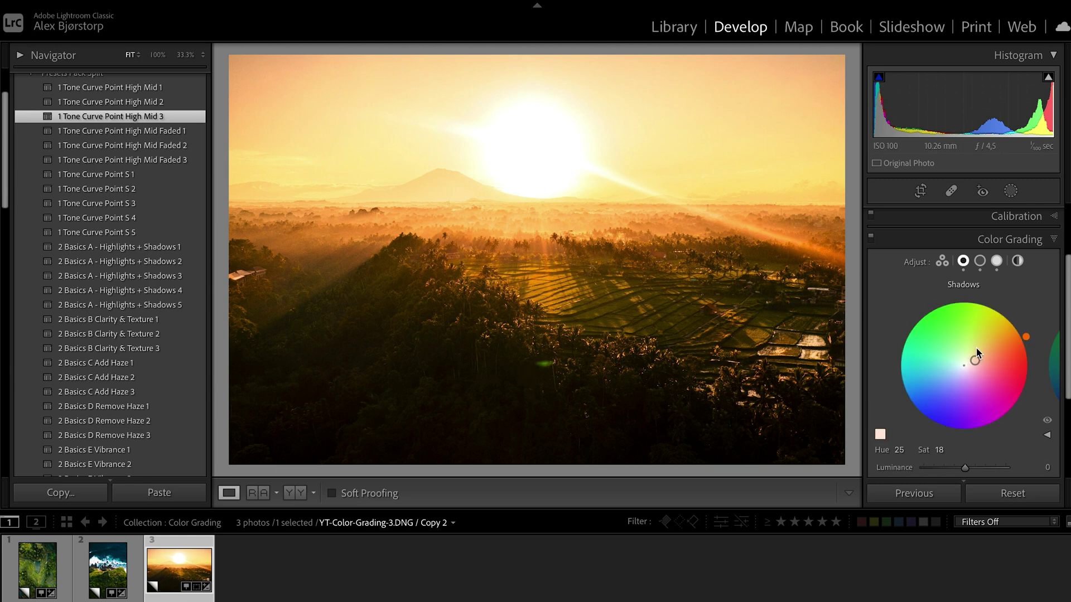
left_click_drag(1025, 336, 836, 443)
left_click_drag(953, 372, 929, 386)
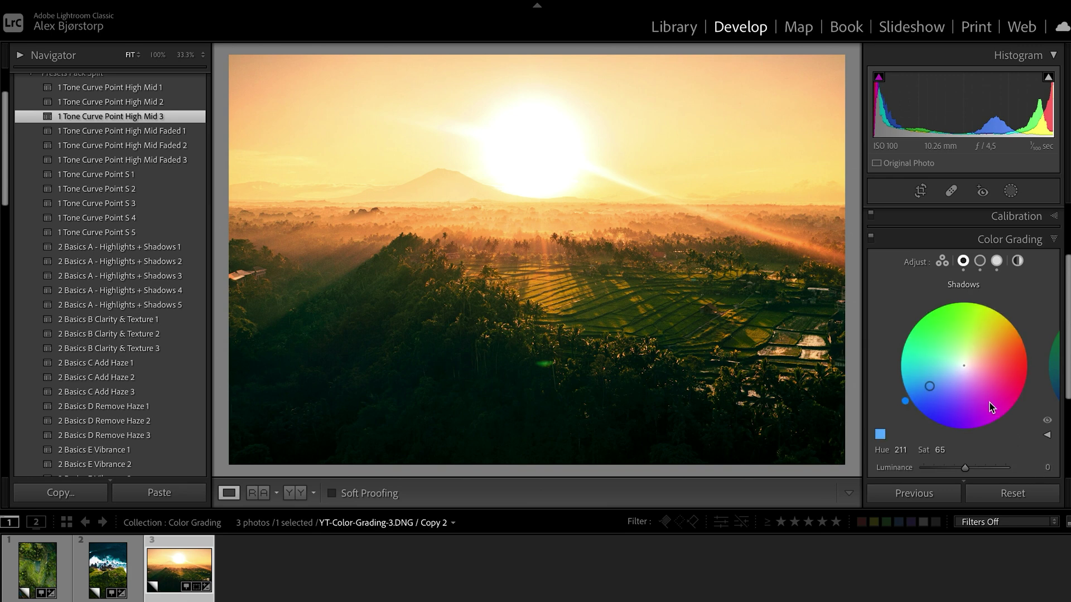
left_click_drag(907, 409, 914, 321)
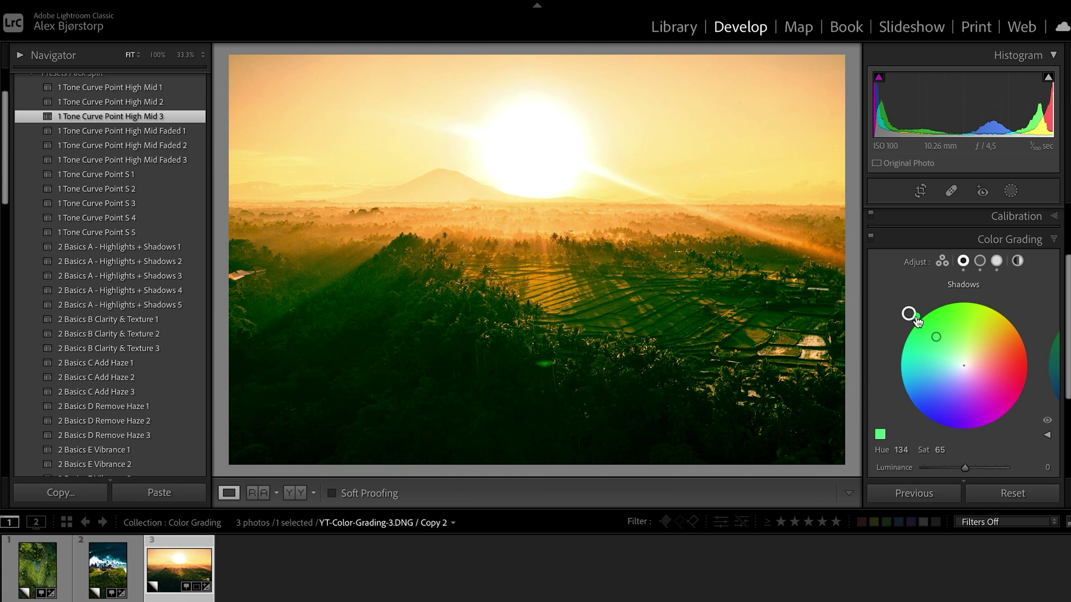
Step: Shift the midtones (hue 307) and highlights (hue 306, saturation 44) to magenta, compare, then undo once
left_click(980, 260)
left_click_drag(1030, 340, 1006, 420)
left_click(997, 260)
left_click_drag(1029, 341, 1017, 432)
left_click(870, 241)
left_click(870, 241)
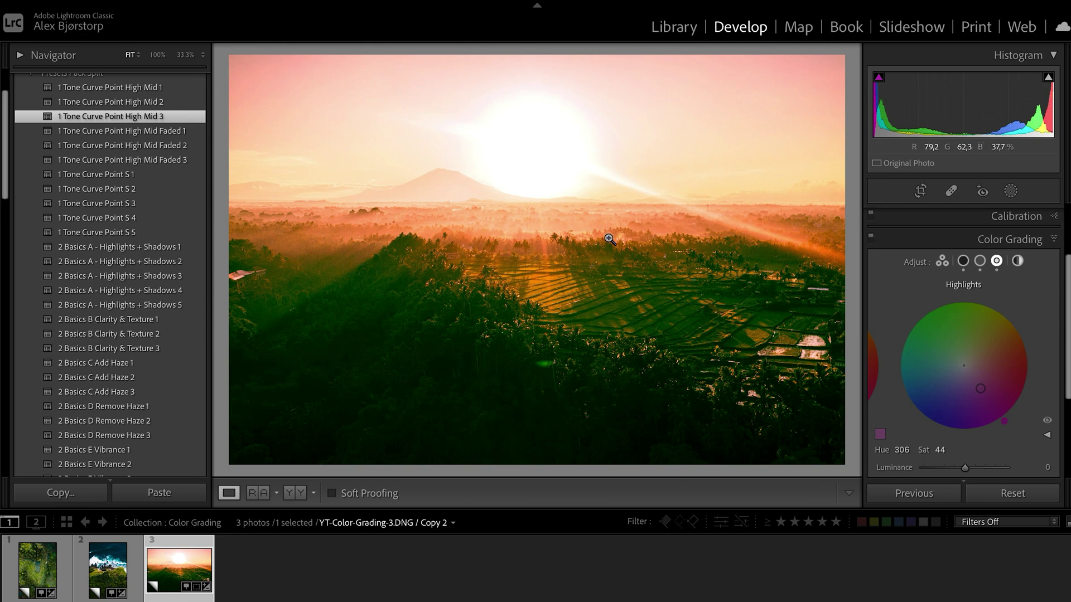
key("super+z")
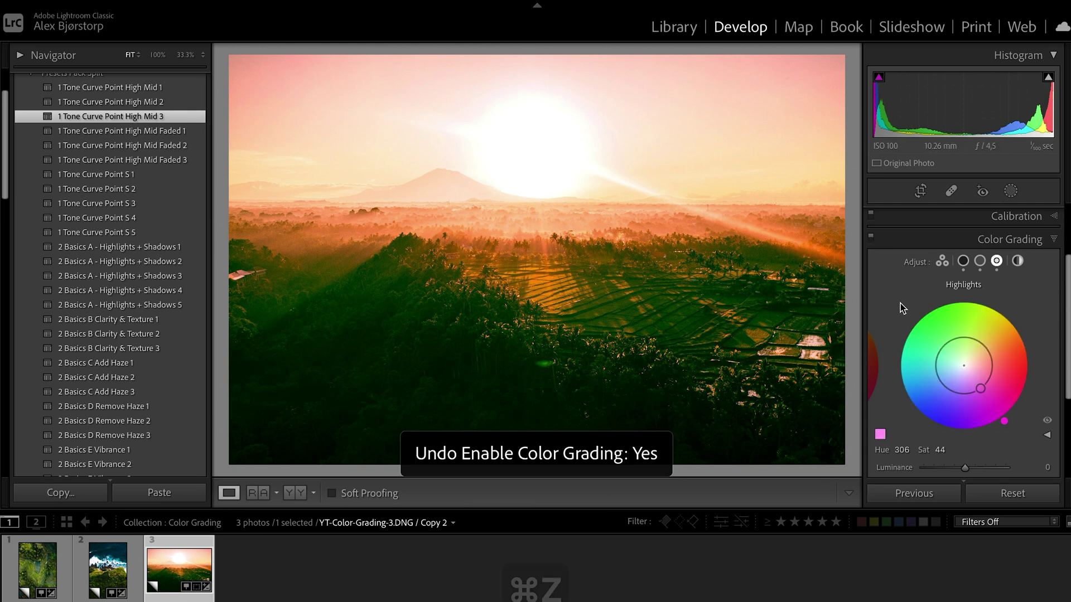
Step: Undo again to restore the golden grade, with highlights back at hue 23, saturation 44
key("super+z")
key("super+z")
key("super+z")
key("super+z")
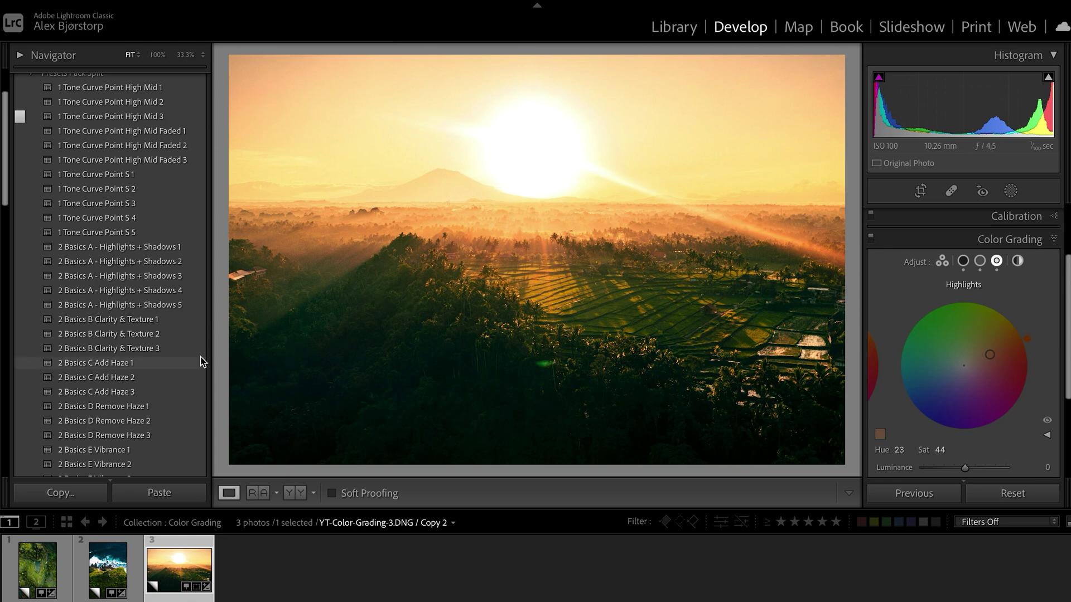
scroll(158, 367, "down", 3)
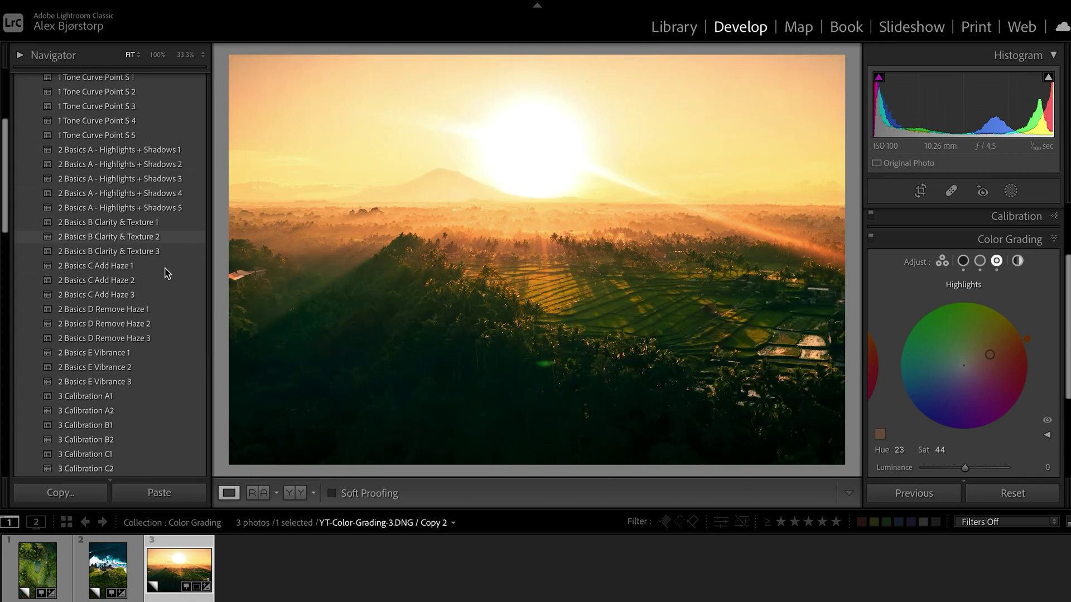
Step: Find and apply the '4 Grading Teal & Orange, Orange Global 2' preset in the Presets panel
scroll(154, 335, "down", 3)
scroll(120, 306, "down", 5)
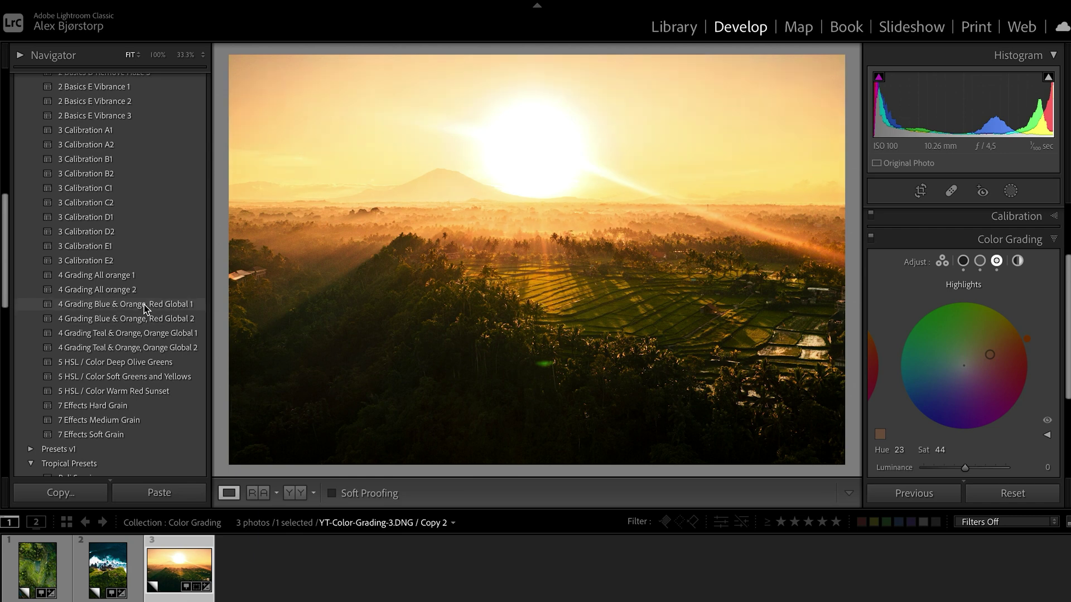
left_click(137, 348)
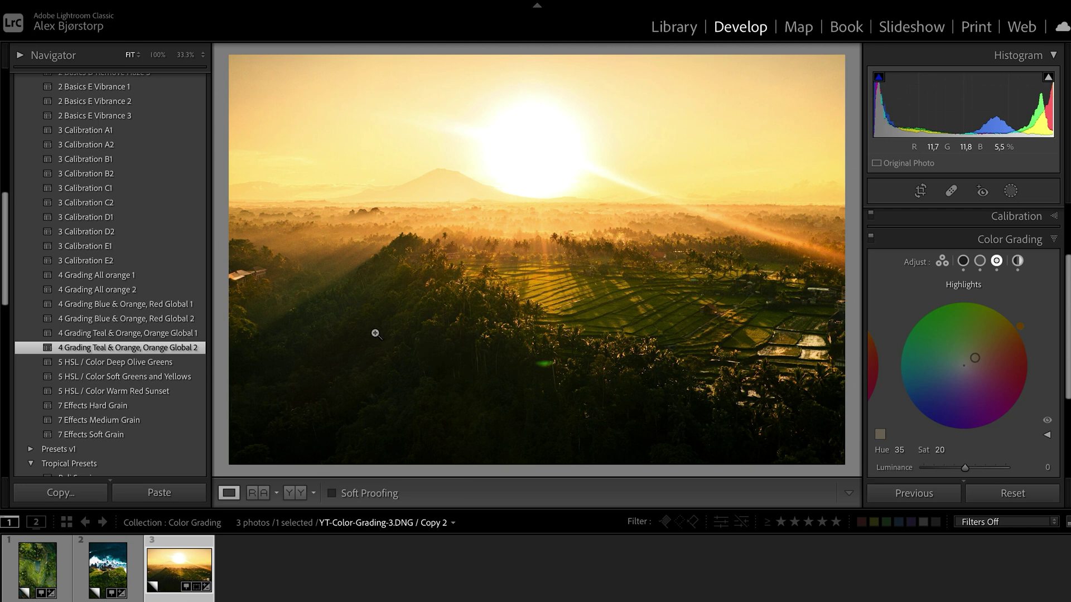
Step: Compare the teal-and-orange grade with grading off and on twice, then collapse the Color Grading panel
left_click(870, 236)
left_click(871, 235)
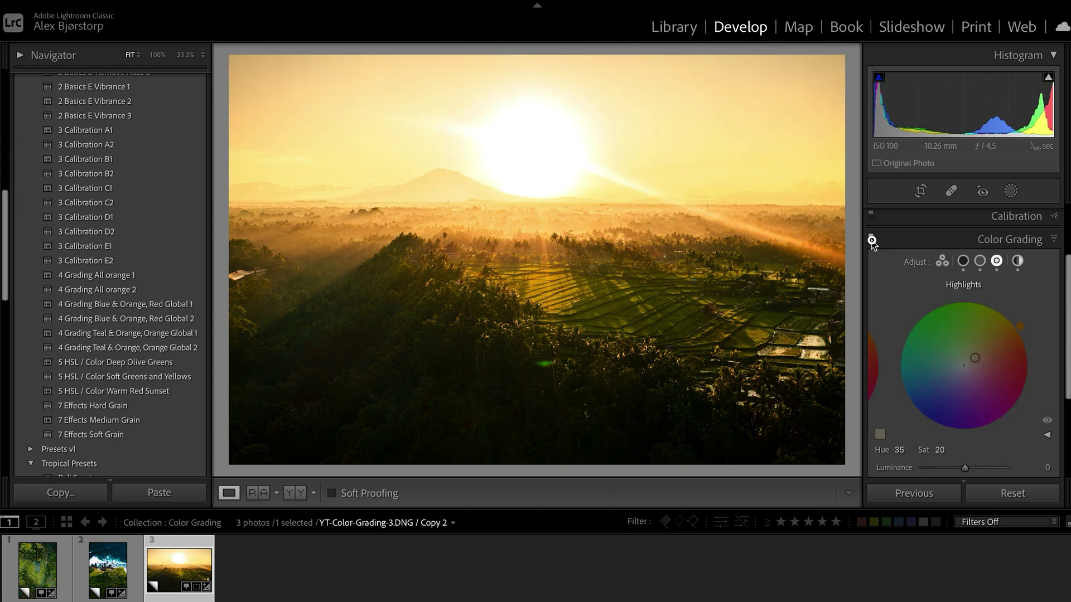
left_click(871, 239)
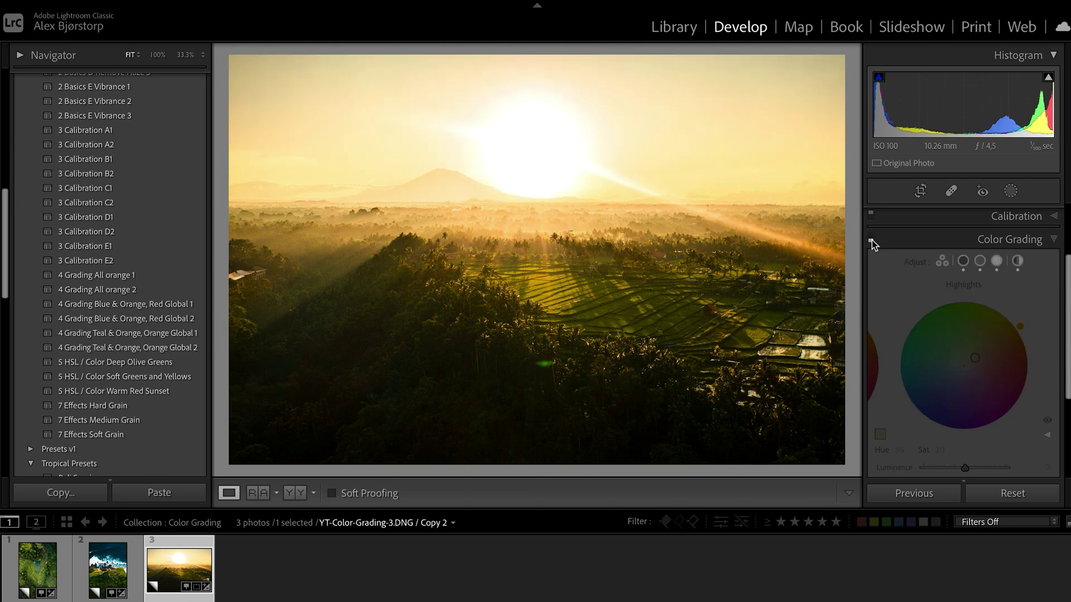
left_click(872, 240)
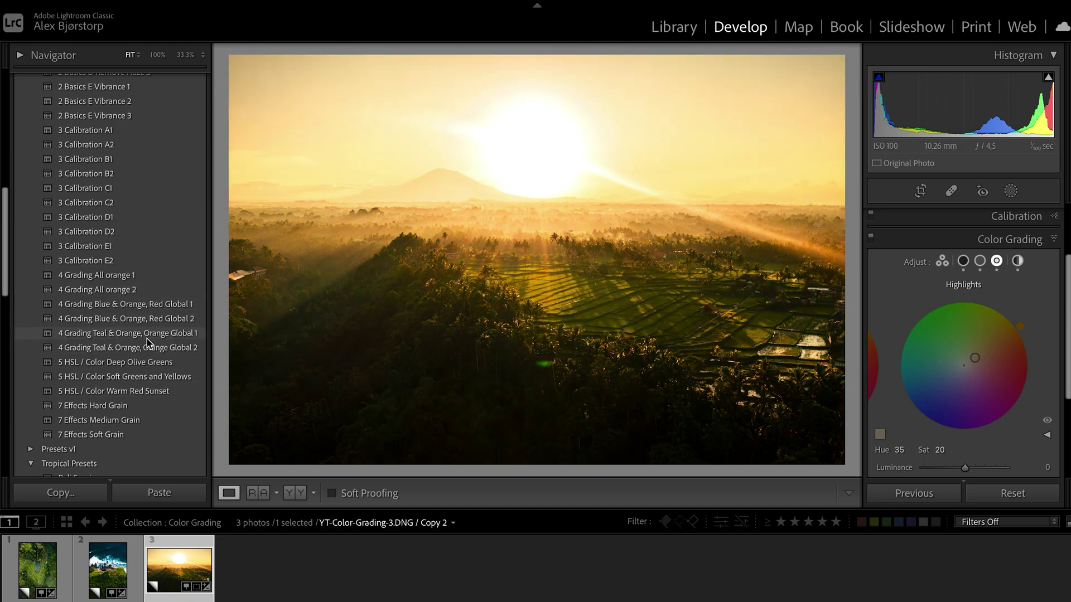
left_click(1023, 240)
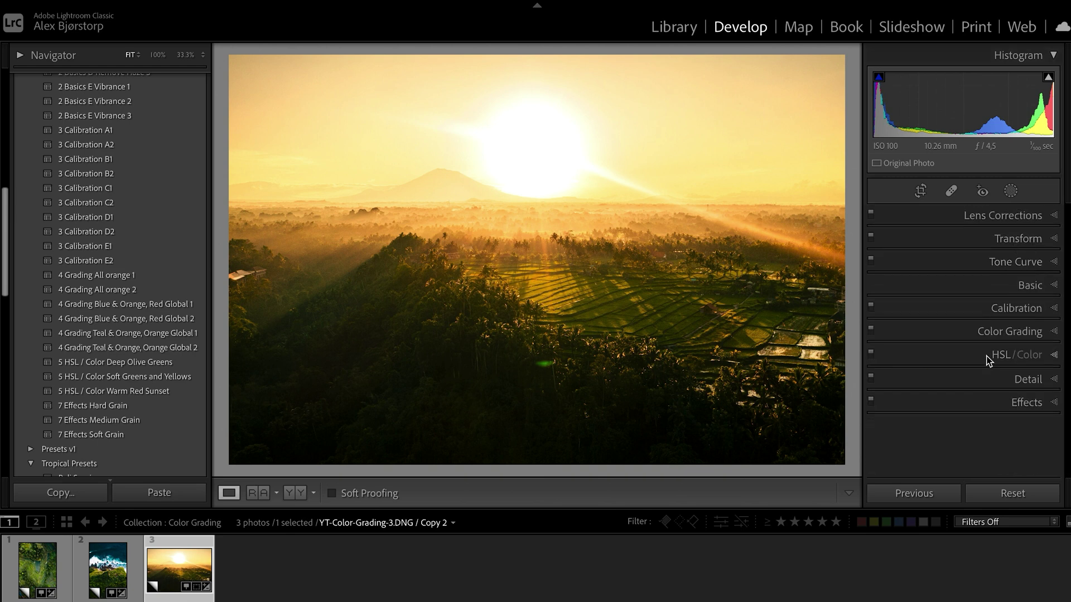